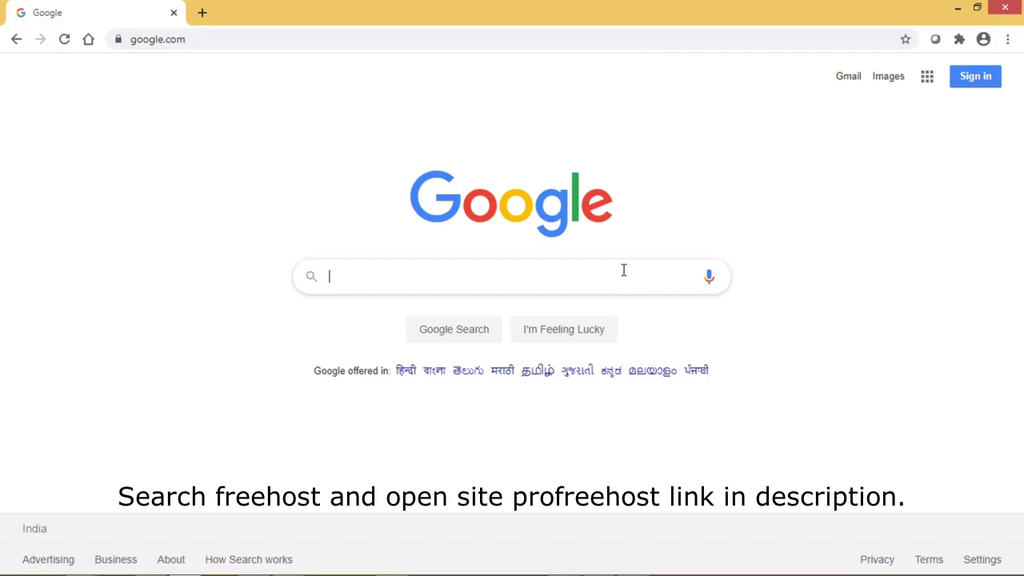
- Search Google for 'freehost' and open the ProFreeHost site from the results
type("ree")
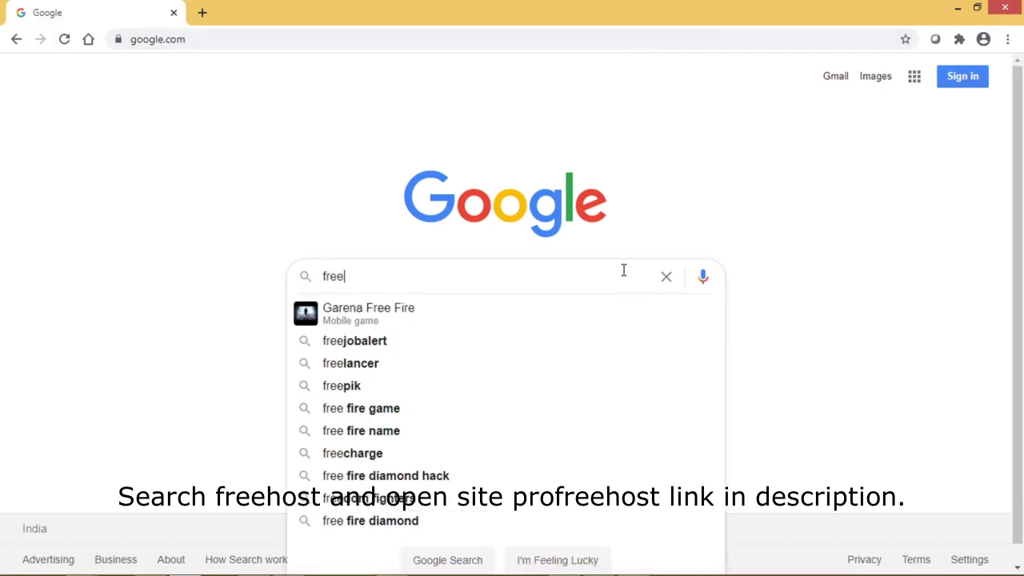
type("host")
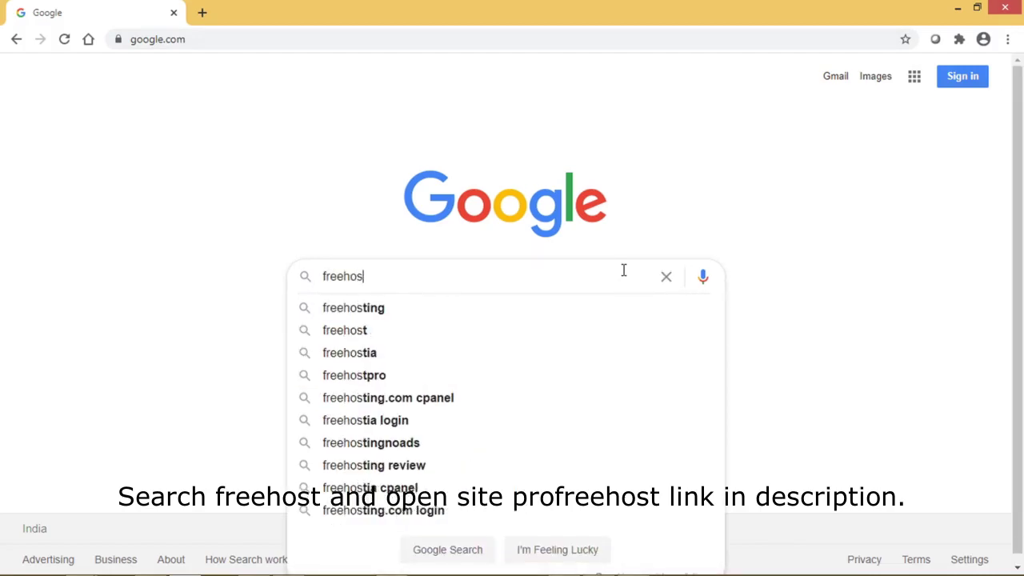
left_click(360, 330)
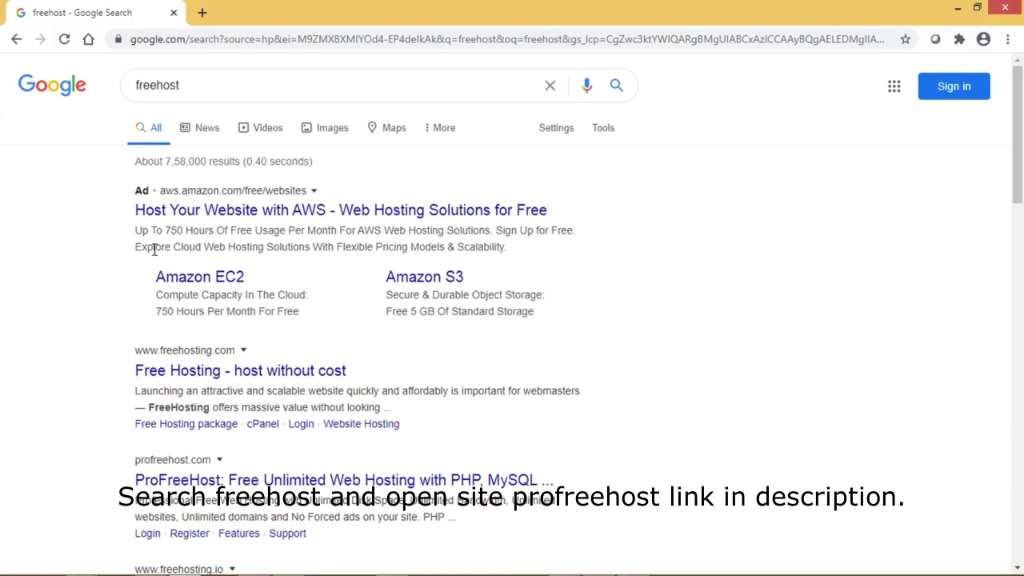
left_click(217, 479)
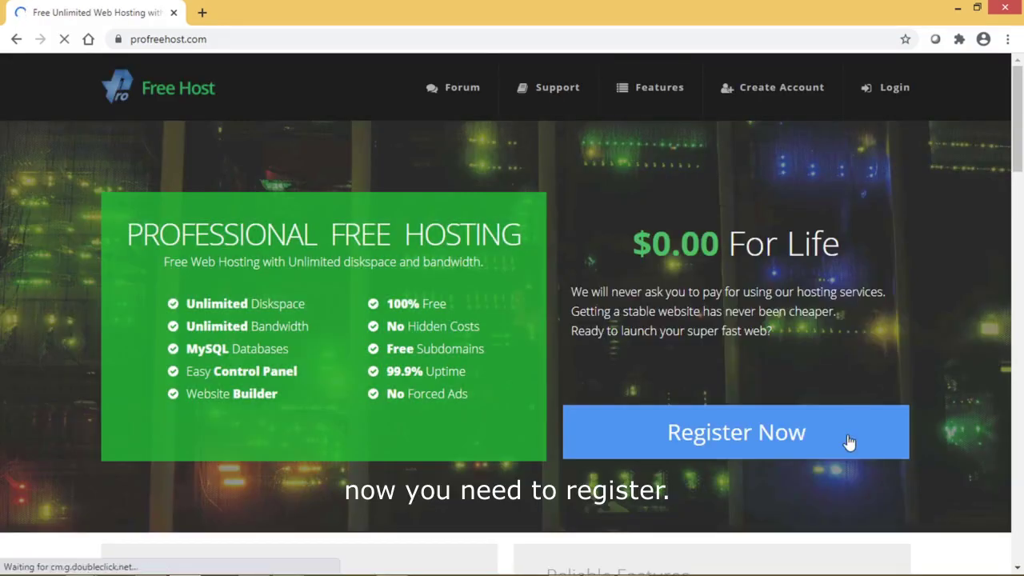
- Log in to the ProFreeHost client area with the account e-mail and password
left_click(889, 94)
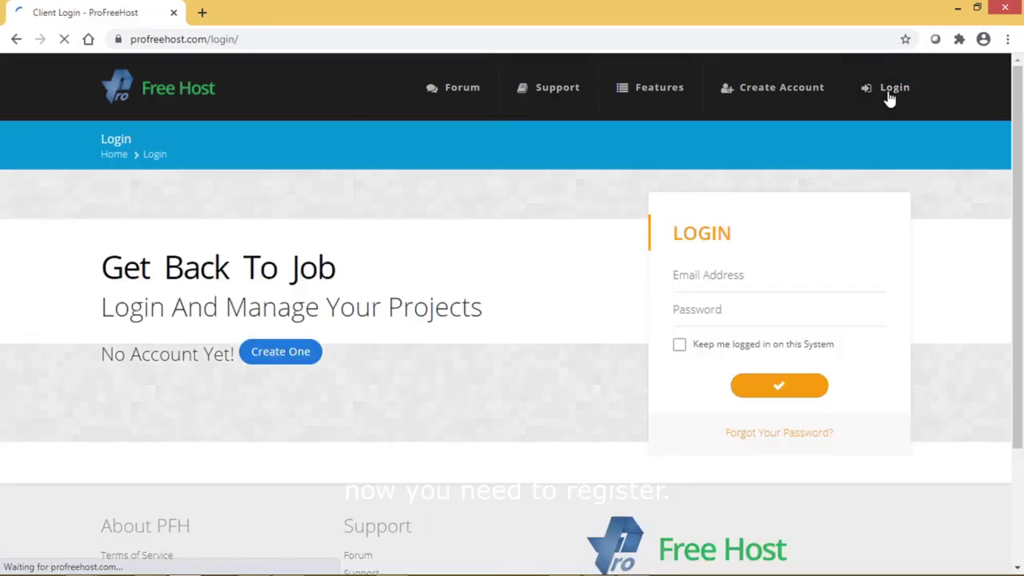
left_click(819, 279)
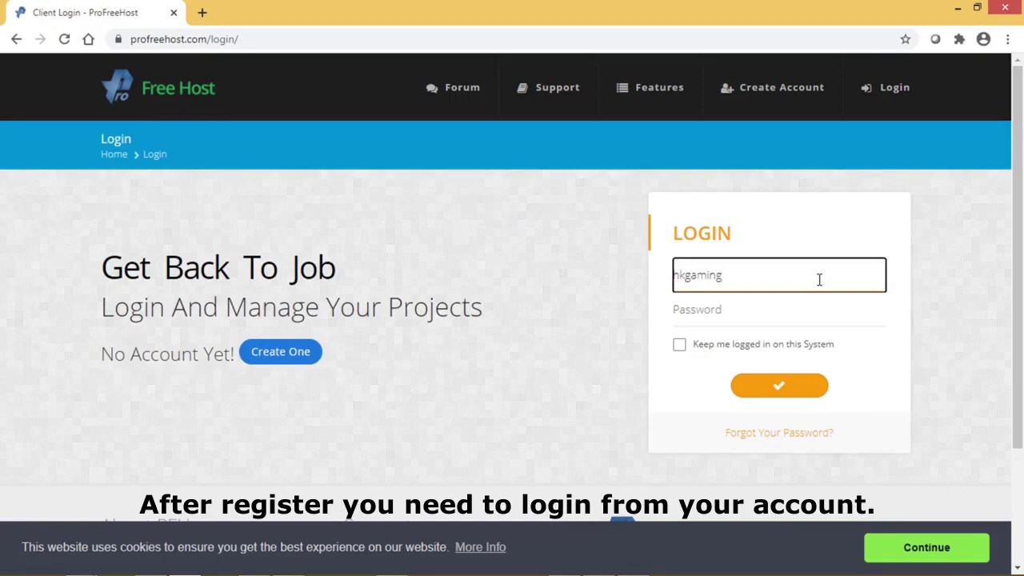
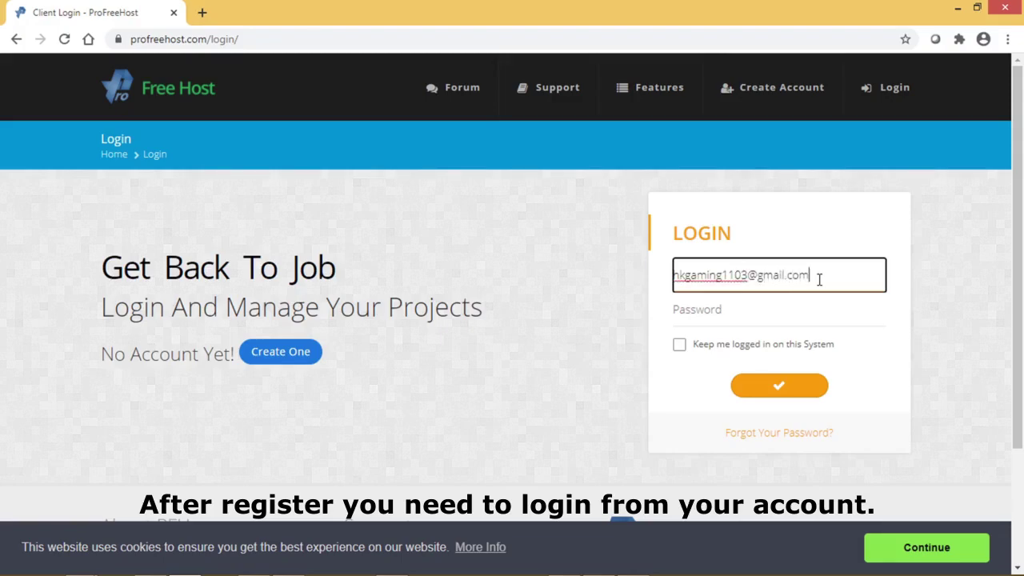
key("Tab")
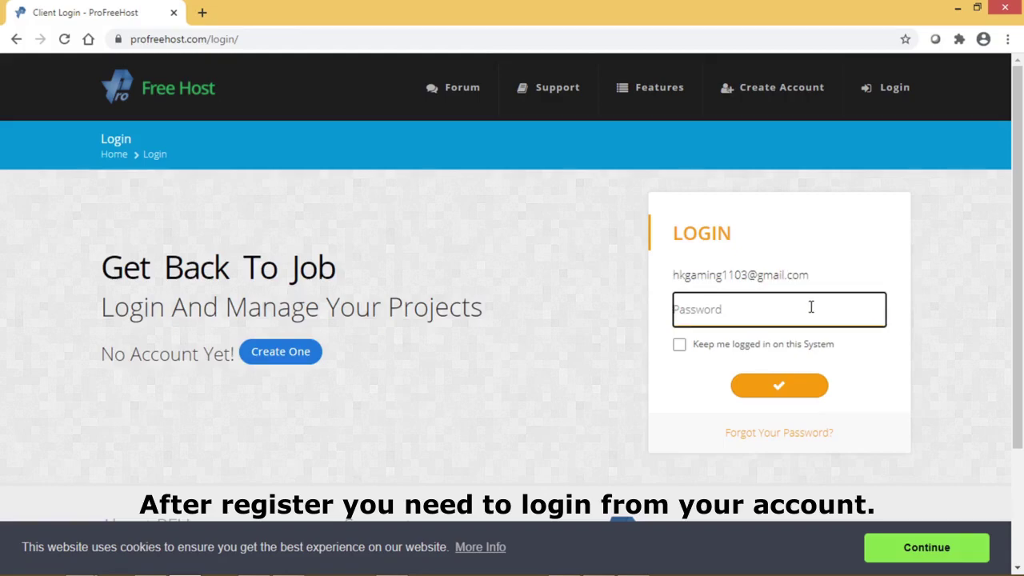
type("••")
left_click(779, 389)
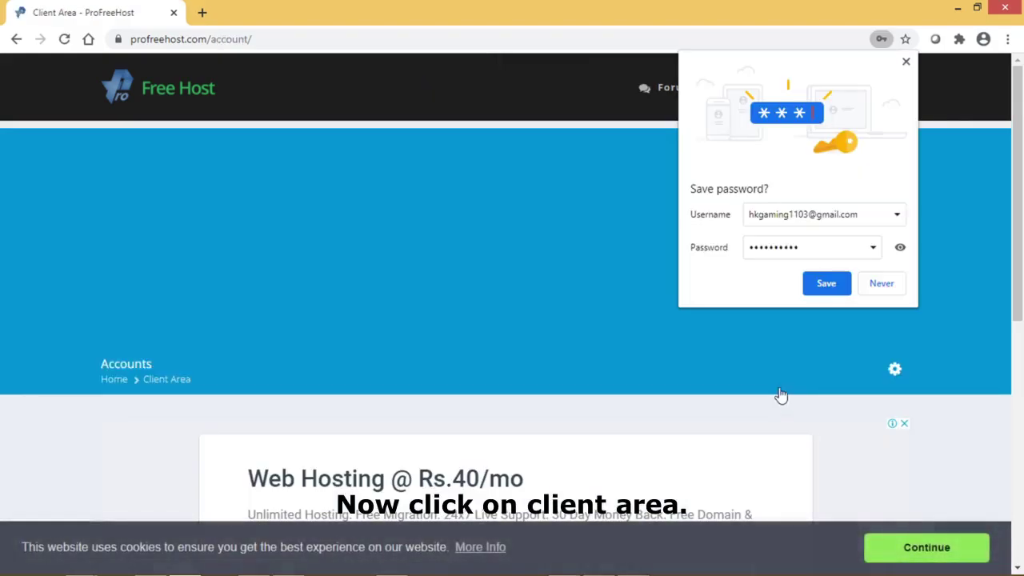
- Decline saving the password and open the hosting account's Manage page from Your Accounts
left_click(889, 289)
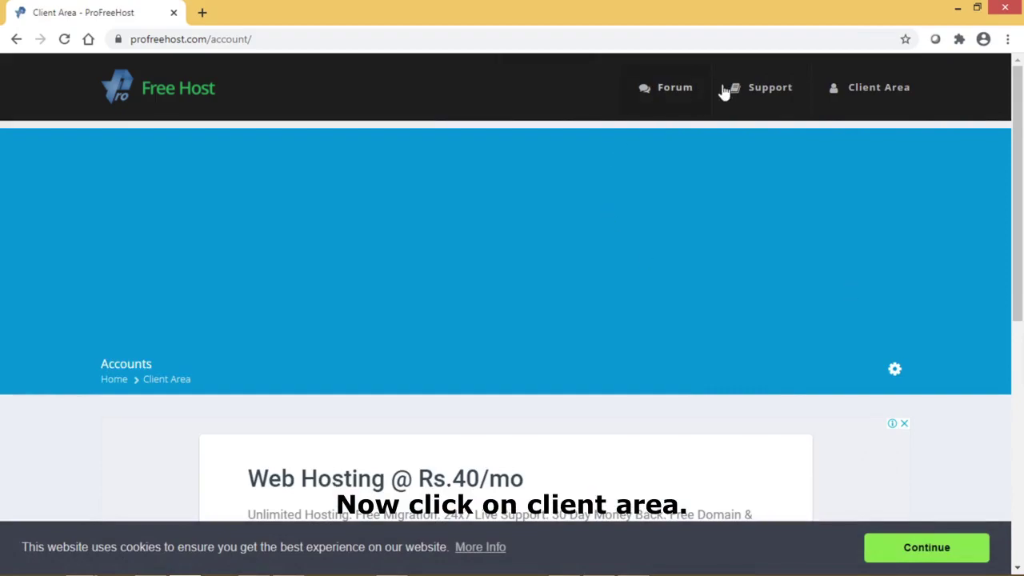
left_click(905, 90)
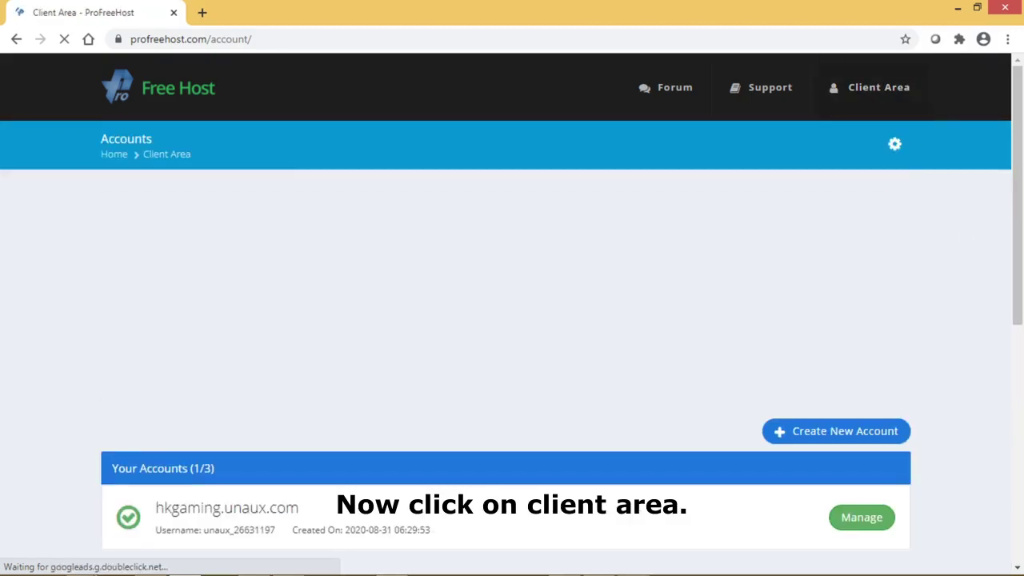
scroll(444, 334, "down", 4)
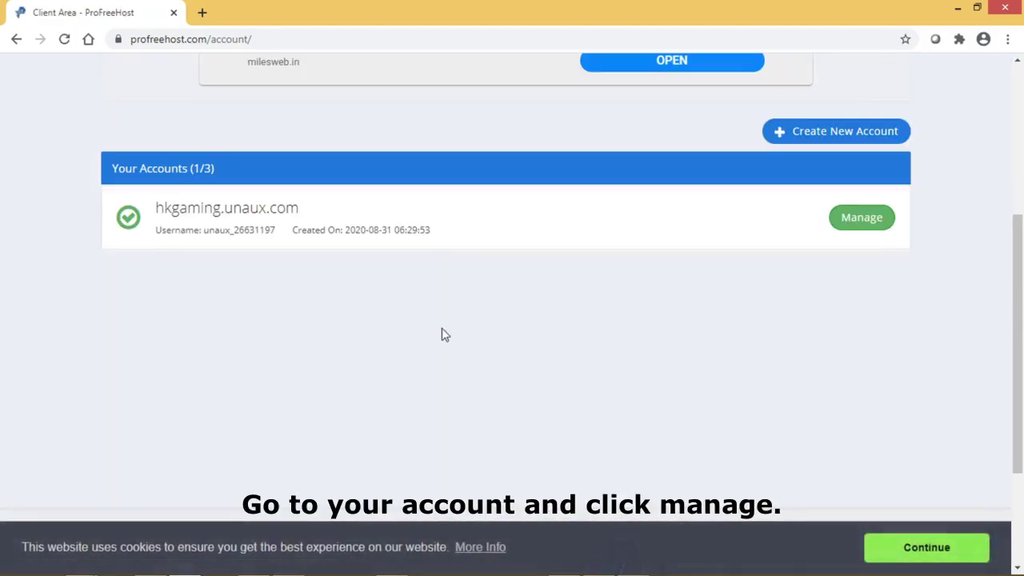
left_click(860, 216)
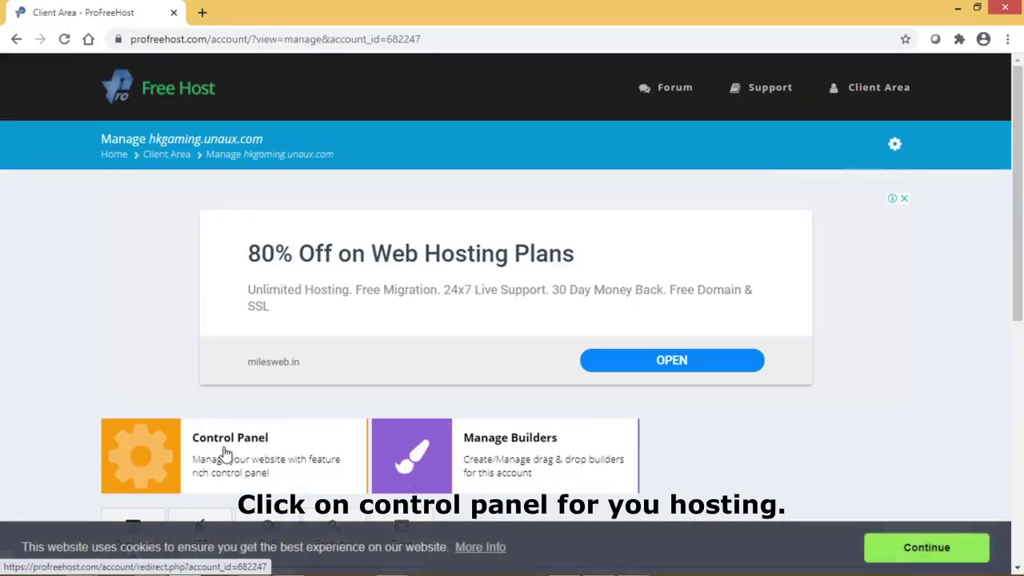
- Open the VistaPanel control panel for the hosting account and dismiss the cookie notice
left_click(217, 456)
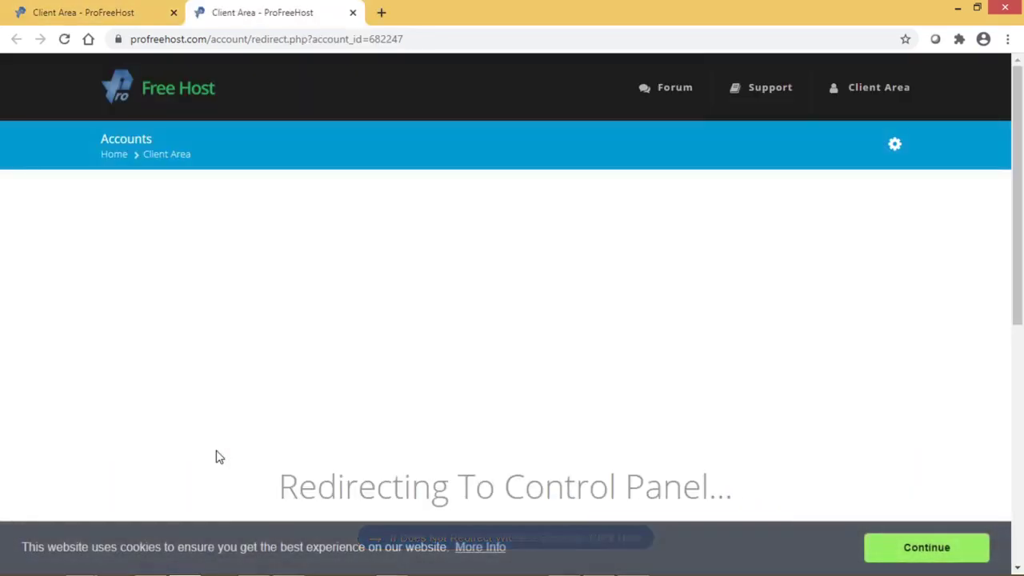
left_click(925, 547)
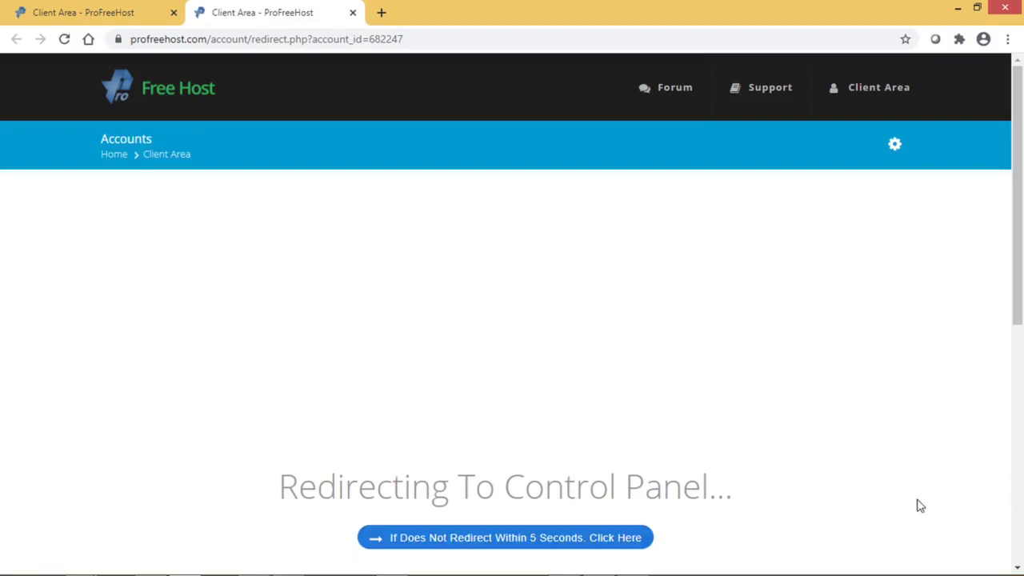
scroll(585, 306, "down", 1)
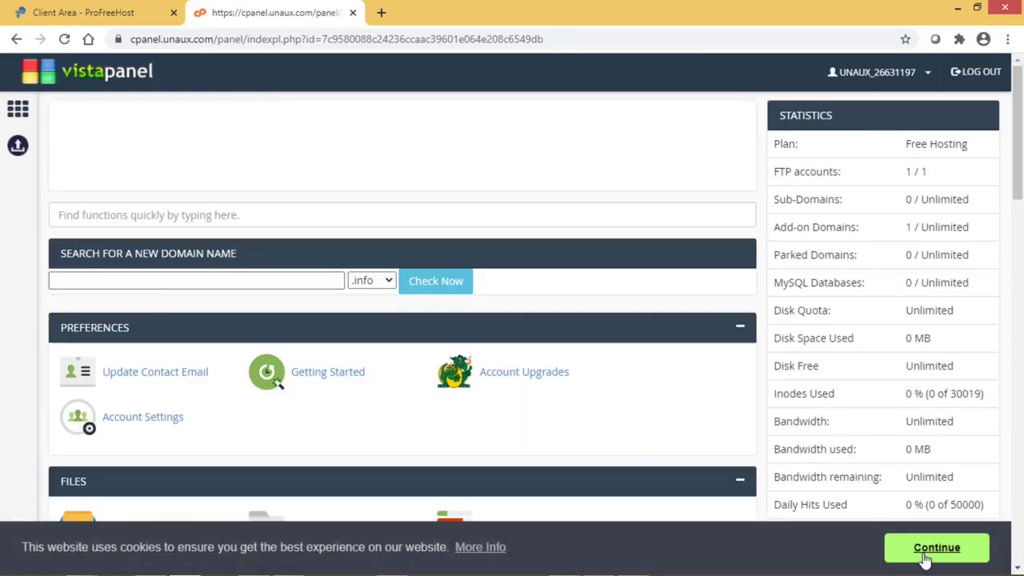
left_click(936, 550)
- Launch the Softaculous Apps Installer from the Software section
scroll(448, 382, "down", 1)
scroll(447, 383, "down", 5)
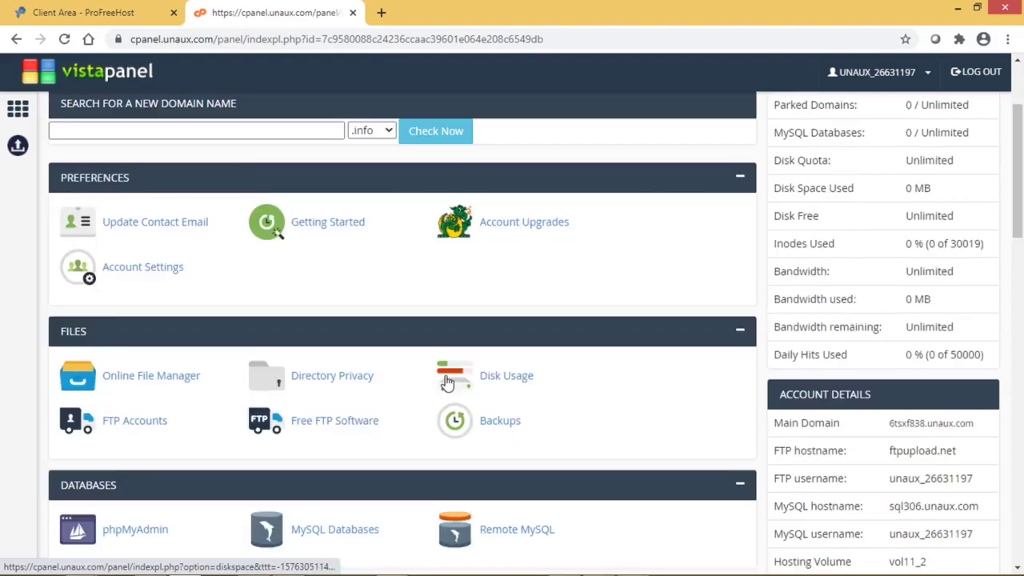
scroll(448, 382, "down", 7)
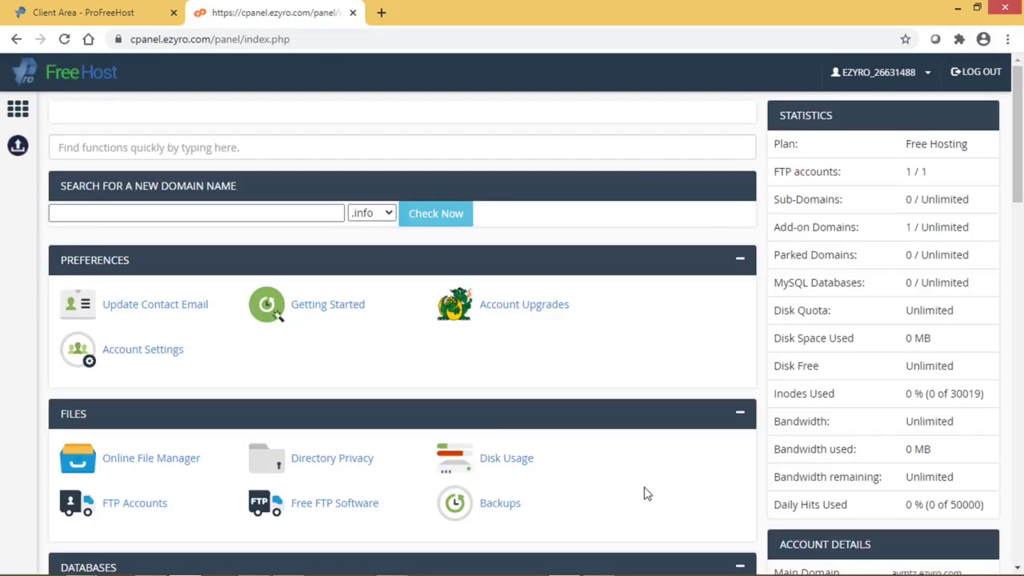
scroll(640, 488, "down", 6)
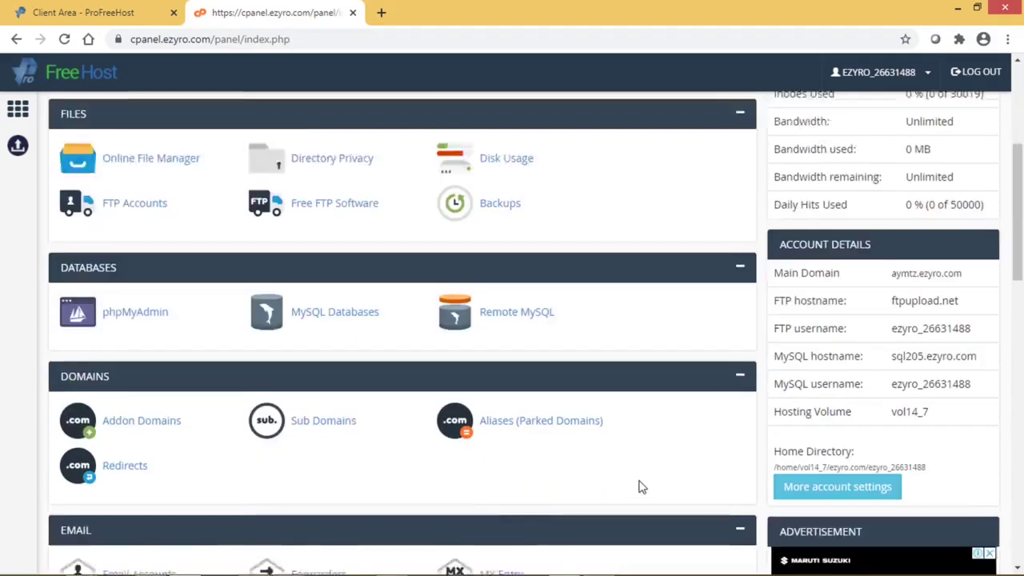
scroll(640, 484, "up", 6)
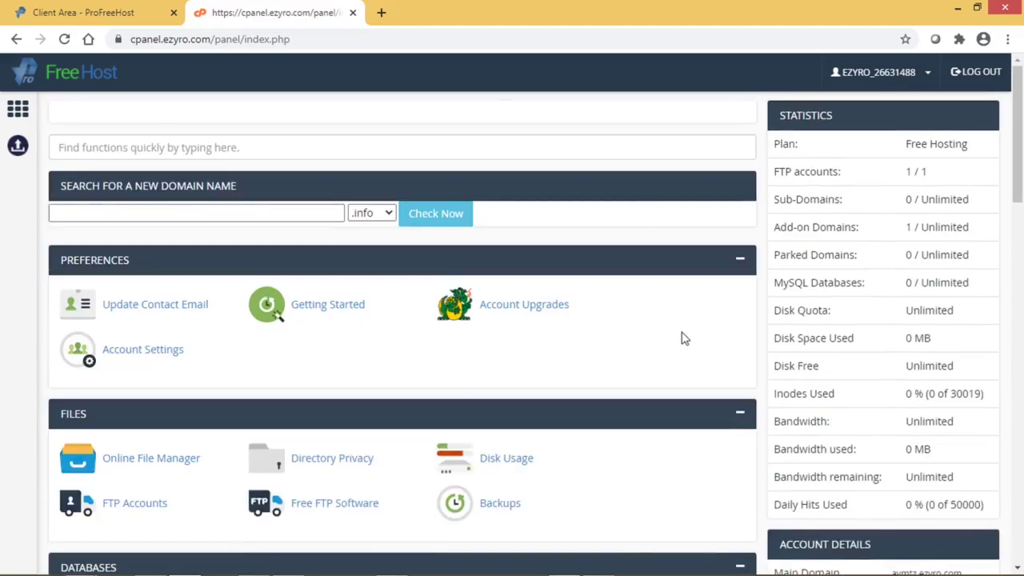
scroll(685, 339, "down", 3)
scroll(675, 339, "down", 9)
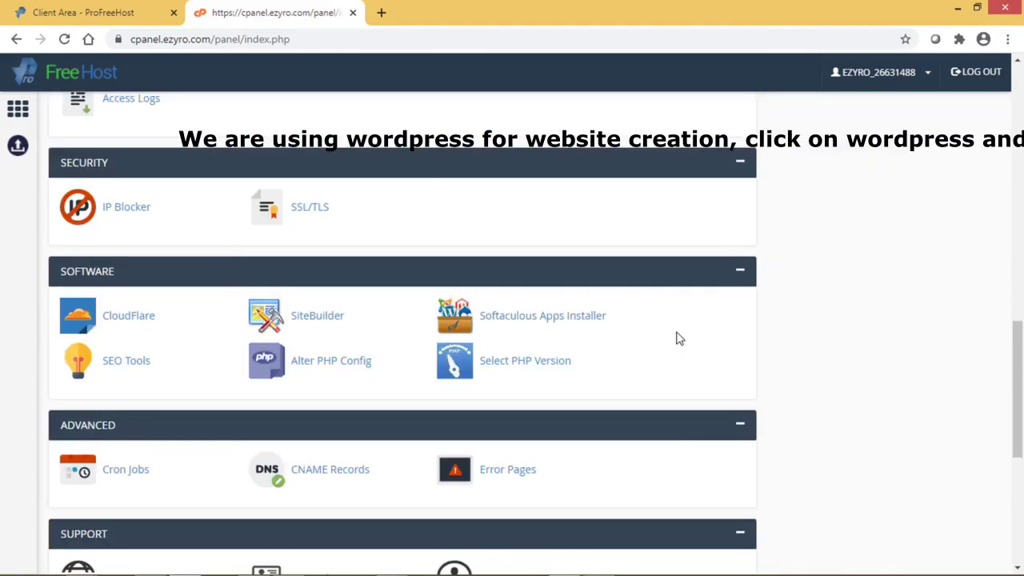
left_click(570, 332)
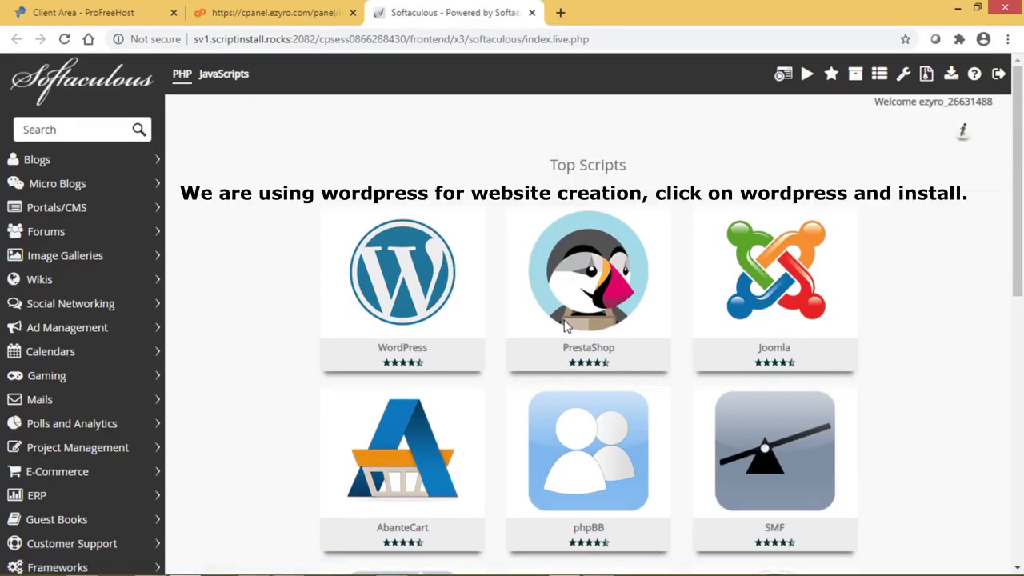
- Start a new WordPress installation on the hkgaming.ezyro.com domain
mouse_move(393, 296)
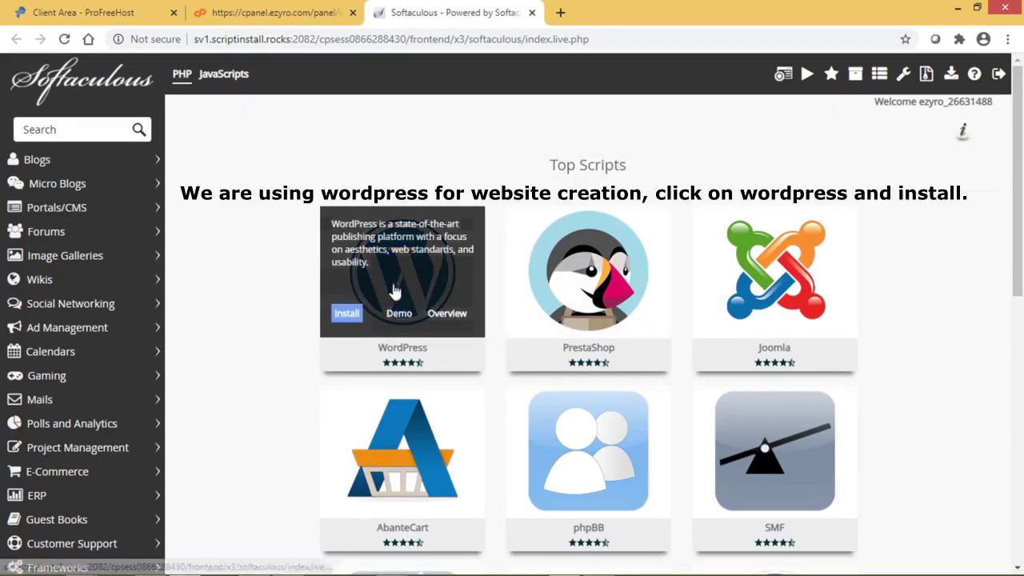
left_click(392, 276)
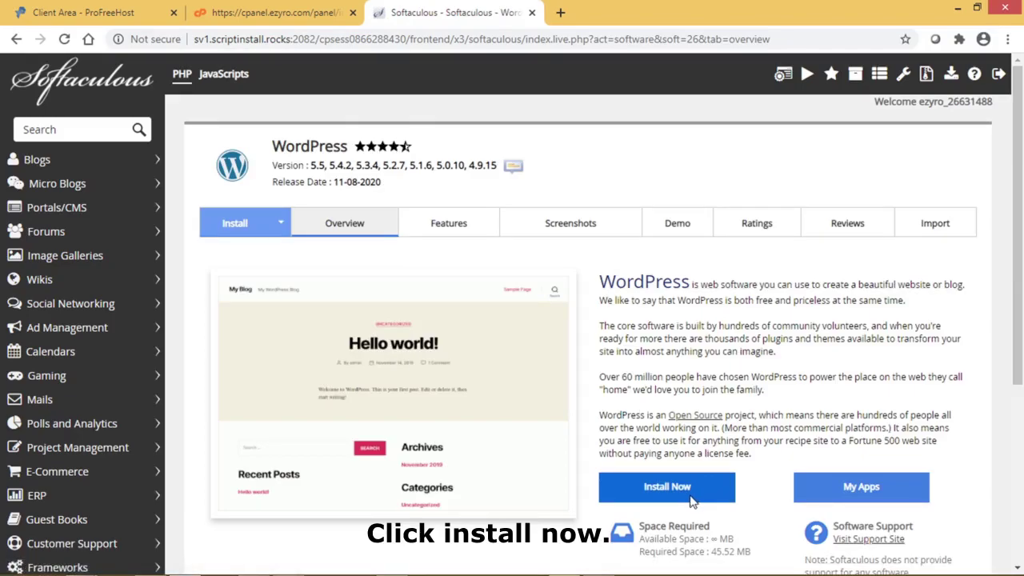
left_click(660, 486)
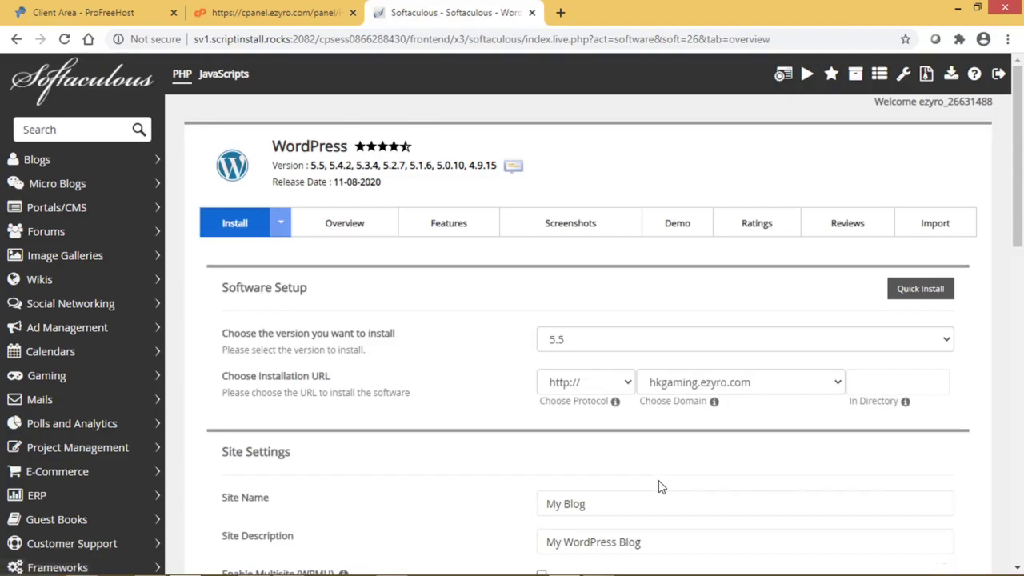
left_click(836, 382)
left_click(802, 407)
scroll(751, 392, "down", 4)
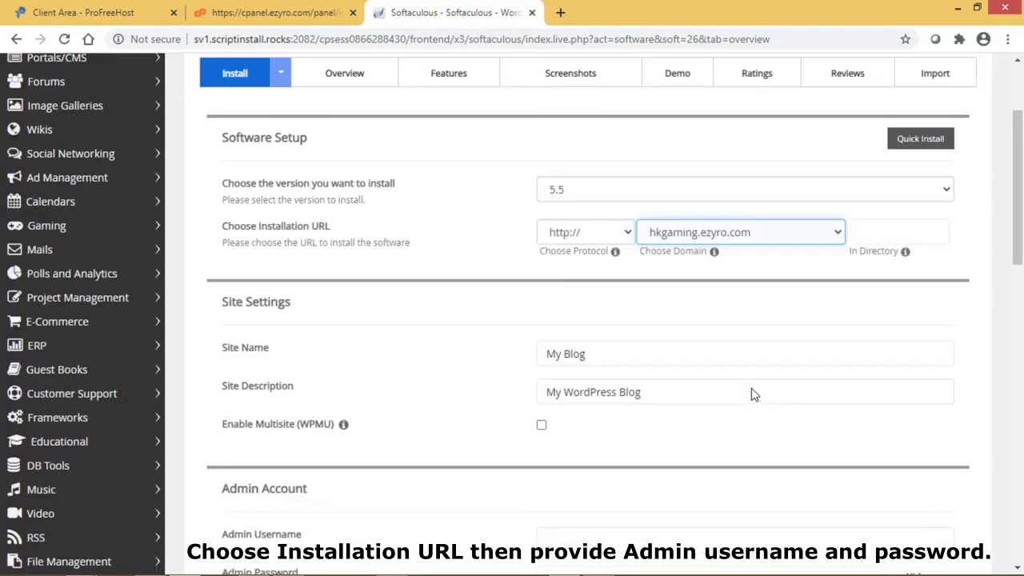
- Set the admin username to 'admin' with a strong admin password
left_click(646, 386)
type("admin")
key("Tab")
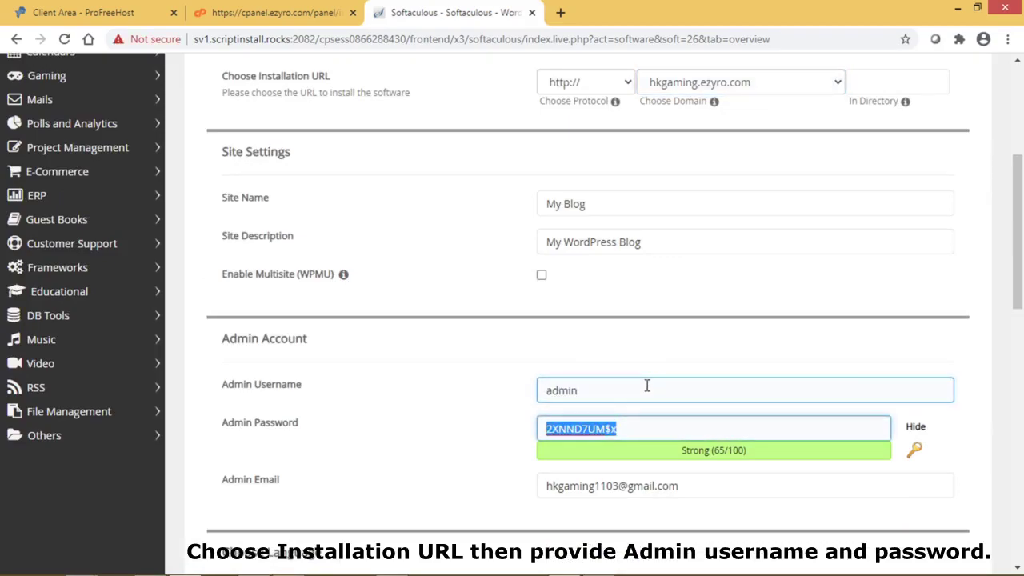
left_click(915, 428)
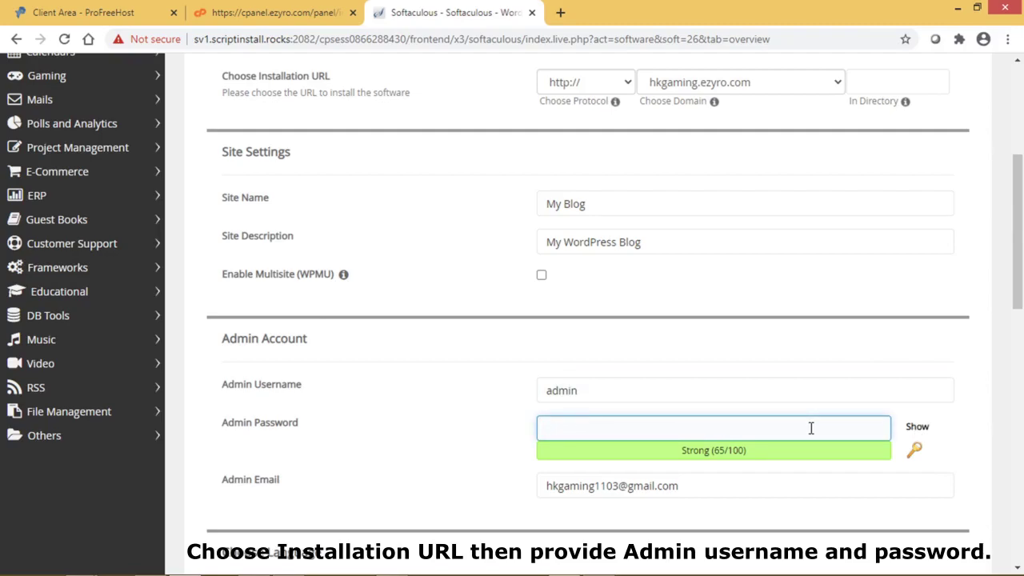
type("ab")
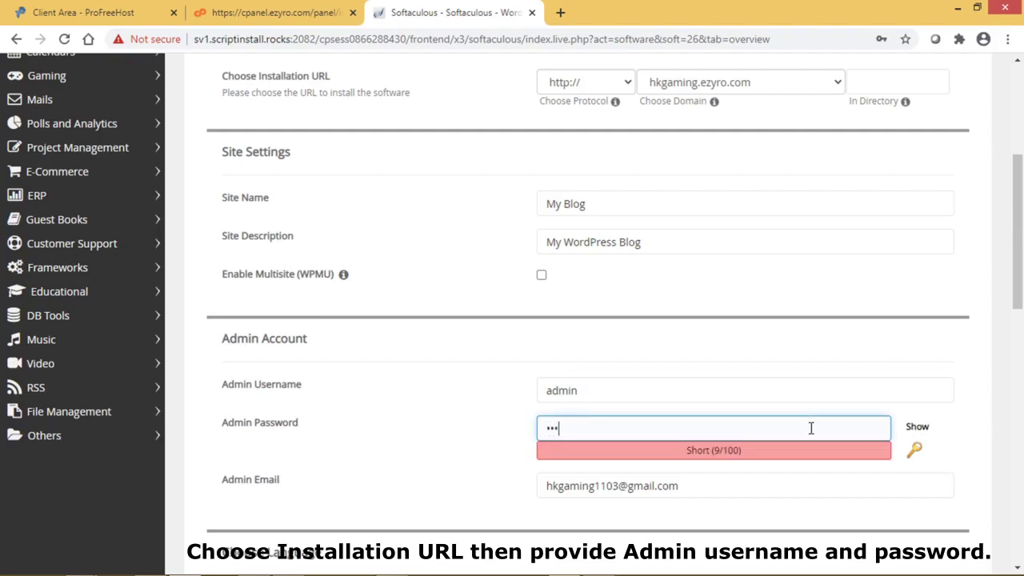
type("******")
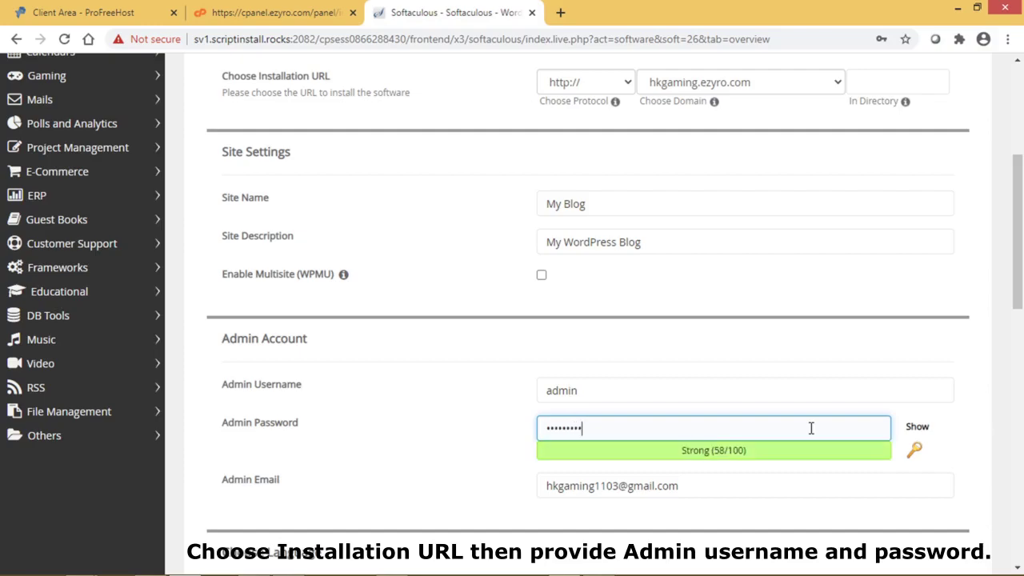
- Review the plugin options and Select Theme carousel without choosing a theme
scroll(811, 428, "down", 1)
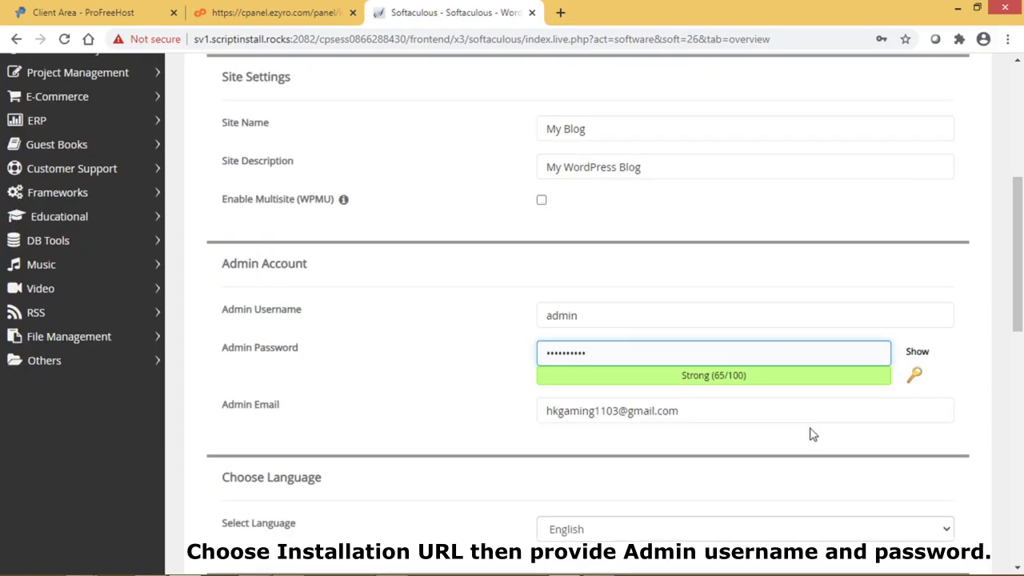
scroll(811, 434, "down", 1)
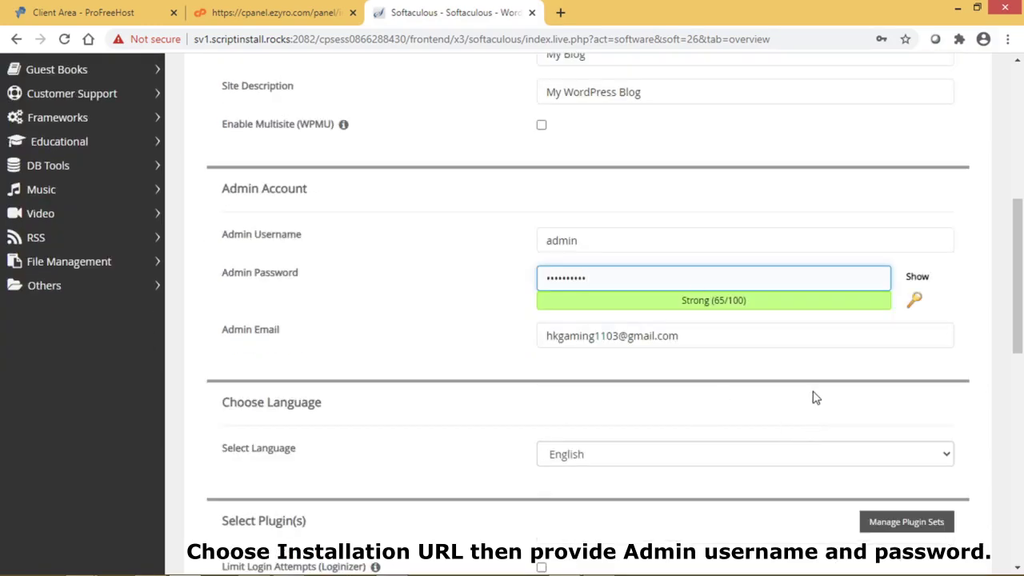
scroll(812, 395, "down", 2)
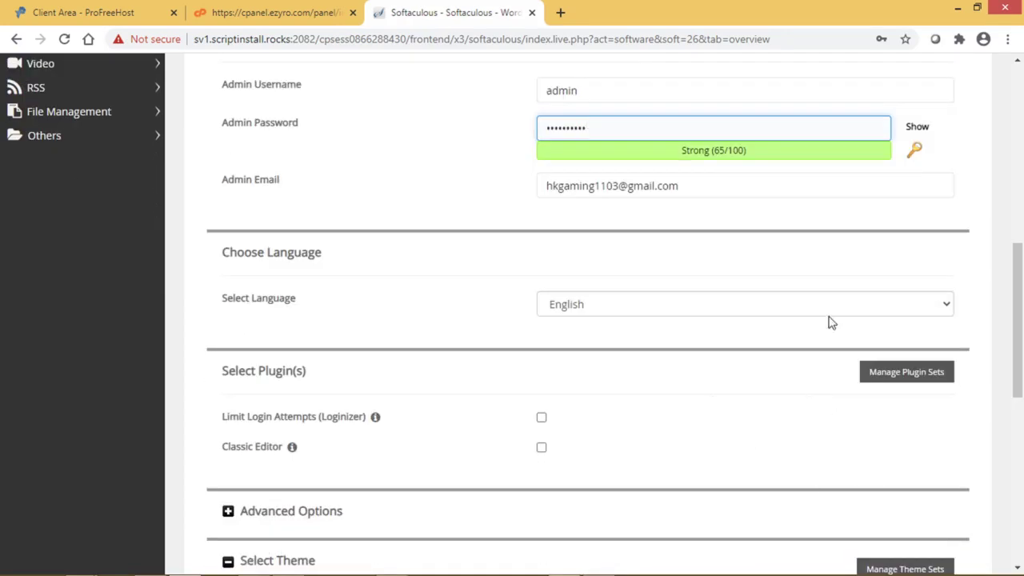
scroll(773, 439, "down", 3)
scroll(772, 439, "down", 3)
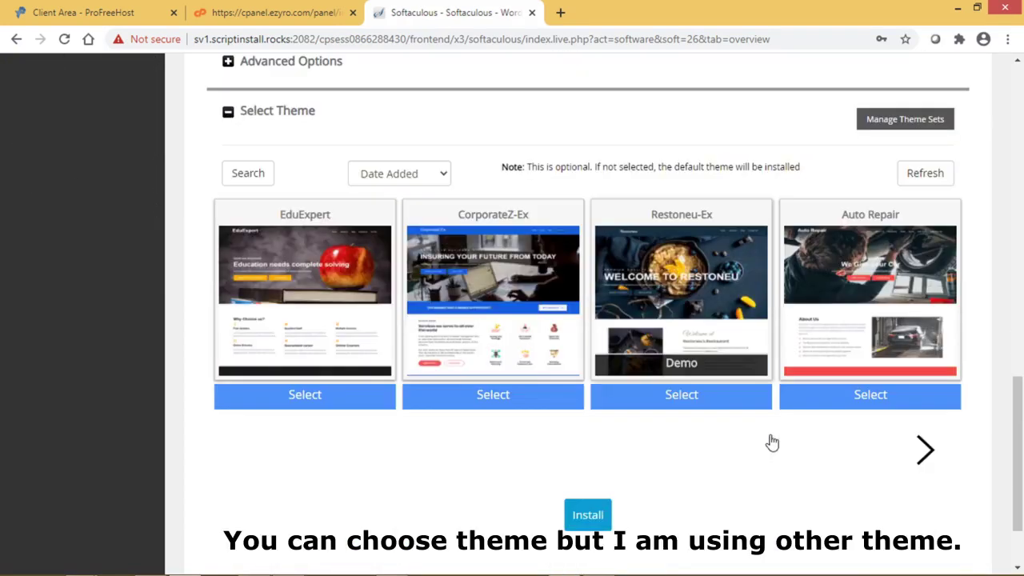
scroll(771, 439, "up", 3)
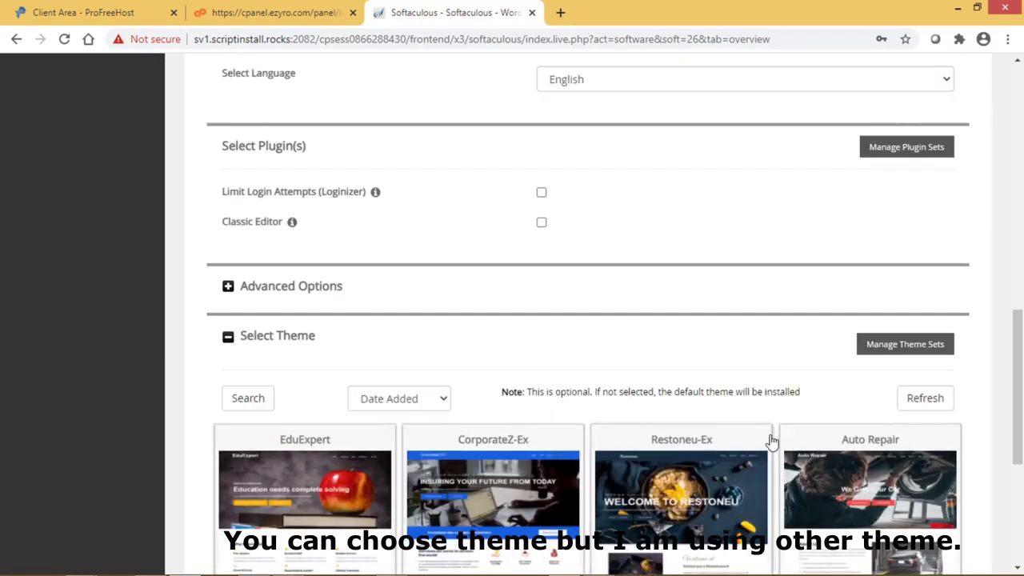
scroll(771, 439, "down", 3)
mouse_move(325, 355)
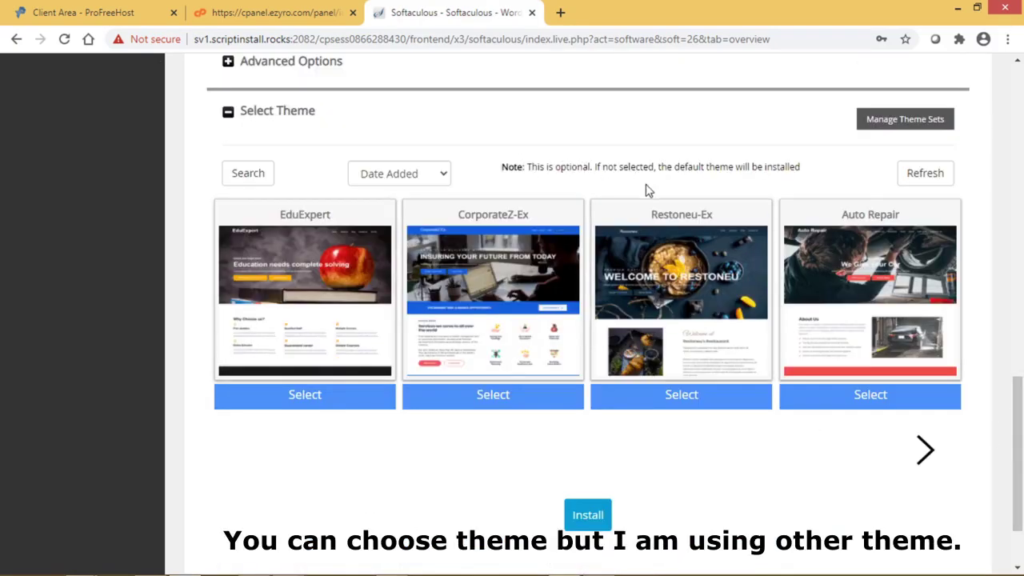
mouse_move(751, 280)
mouse_move(948, 325)
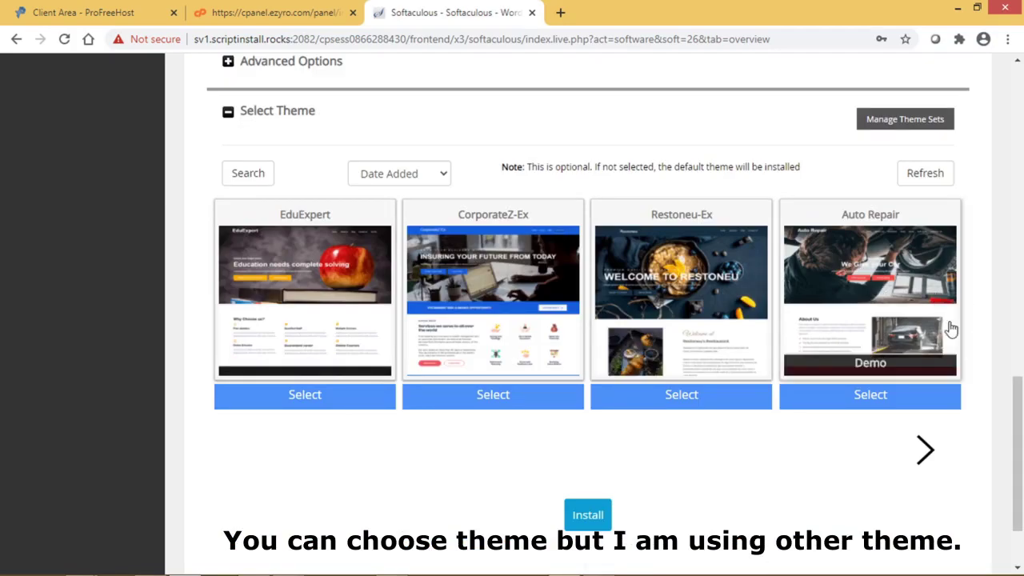
- Install WordPress on hkgaming.ezyro.com without a bundled theme and open its wp-admin URL
left_click(579, 519)
left_click(924, 454)
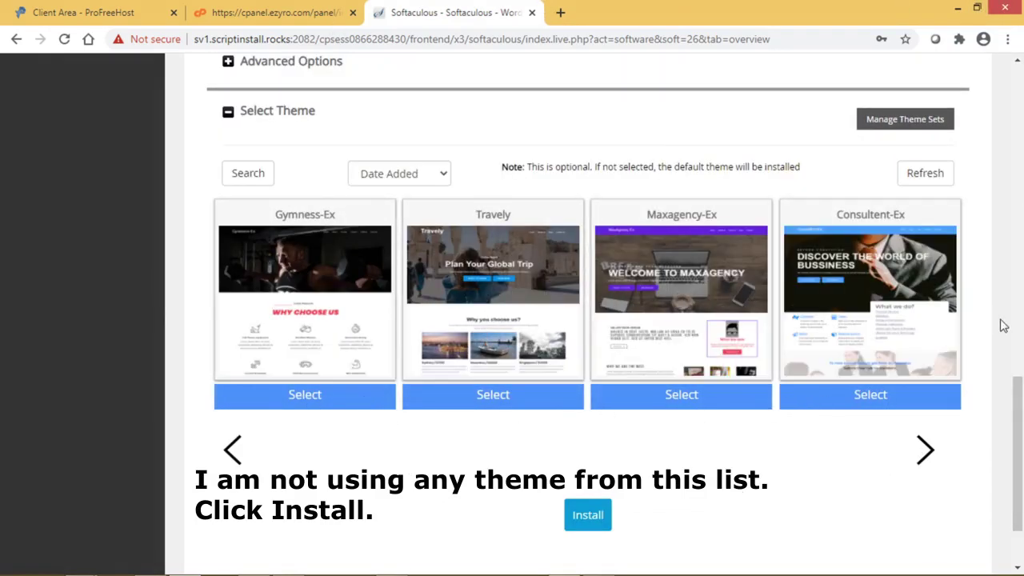
left_click(232, 450)
scroll(994, 447, "down", 4)
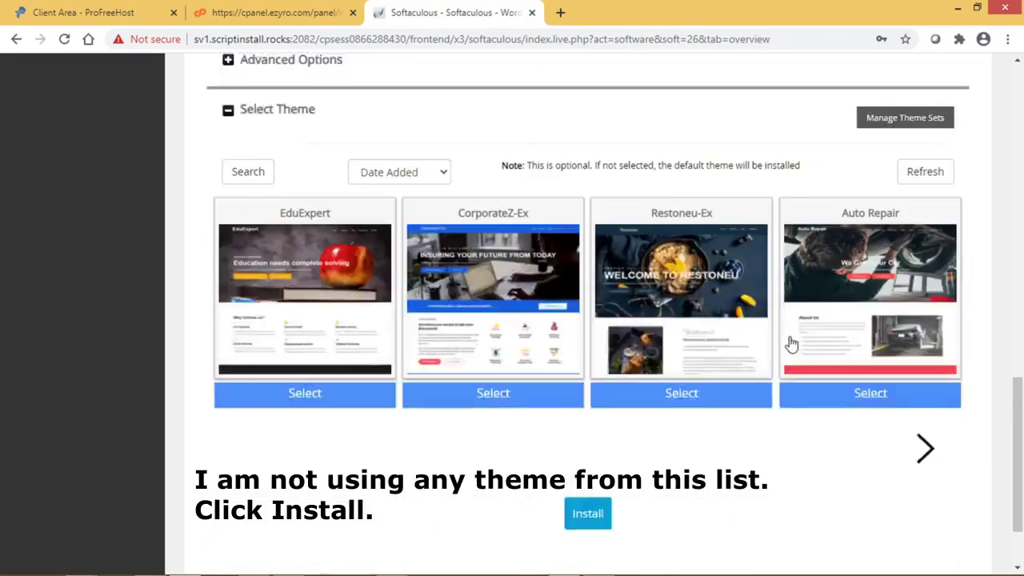
left_click(582, 436)
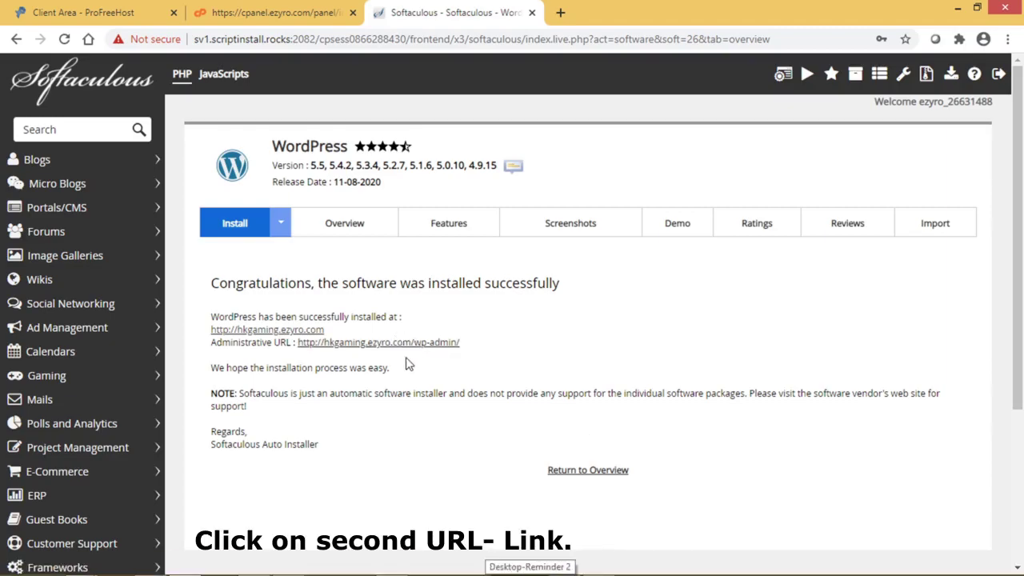
left_click(436, 344)
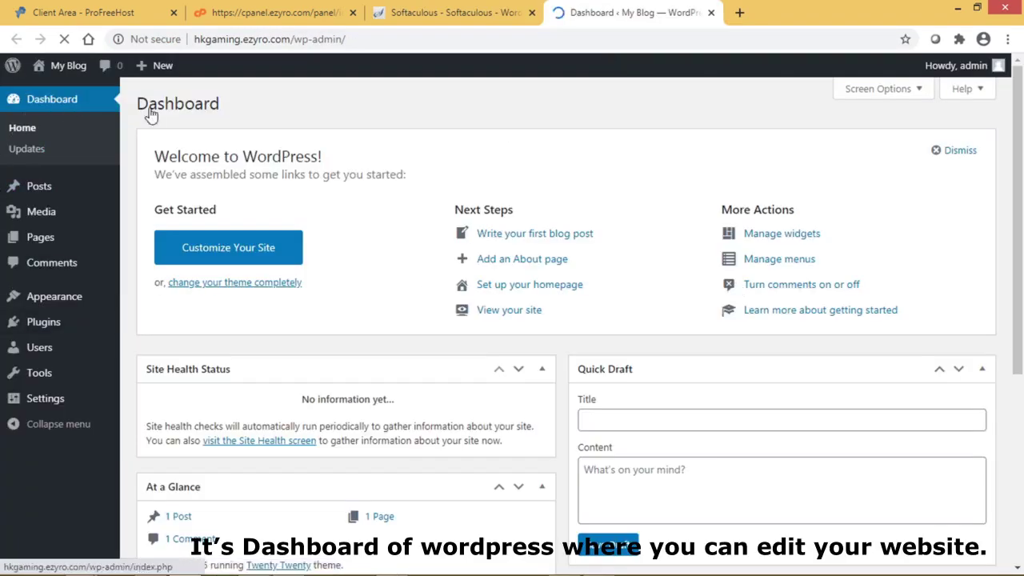
- Preview the new site's default front page in a separate tab, then close it
mouse_move(44, 72)
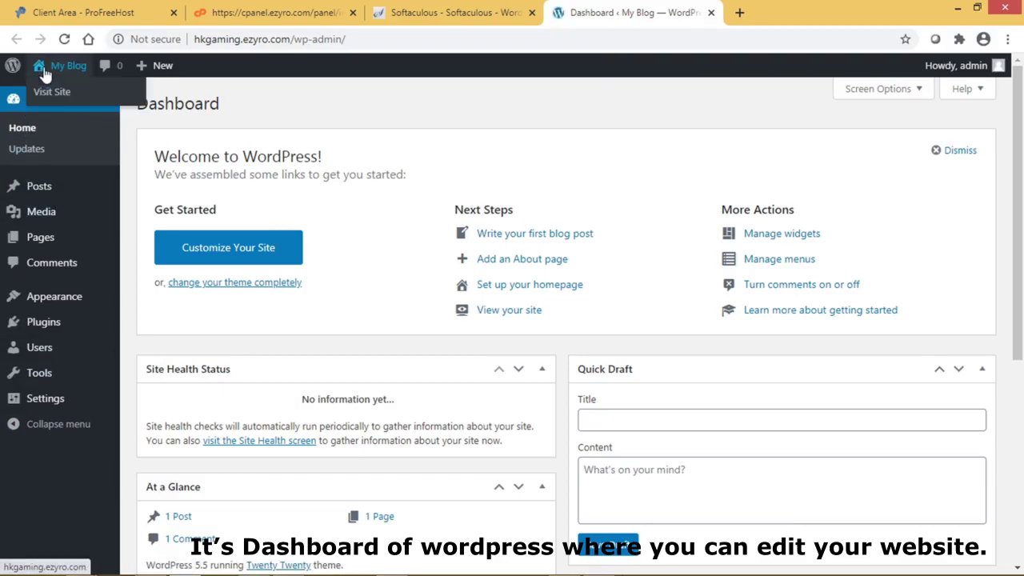
middle_click(48, 91)
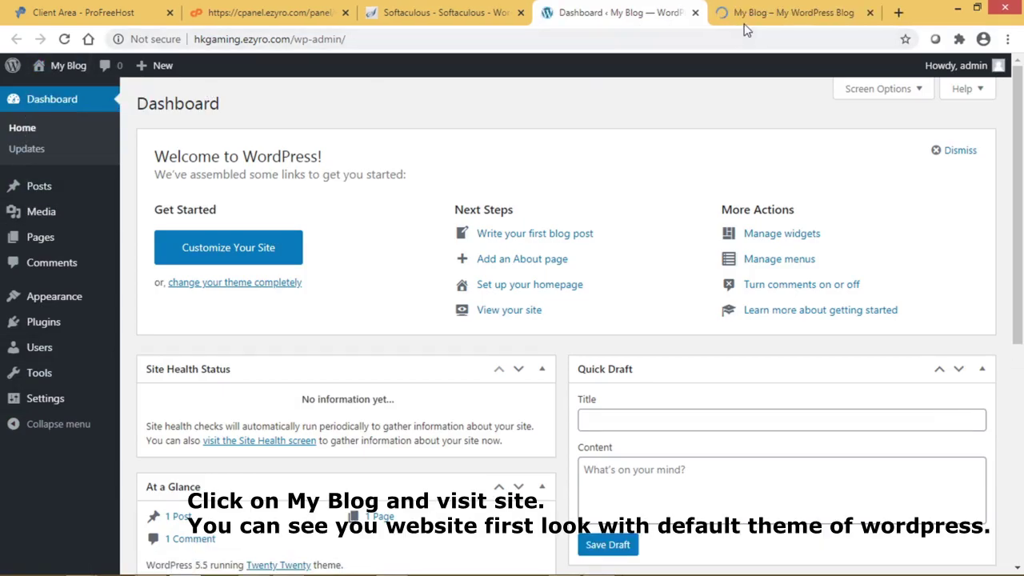
left_click(744, 22)
scroll(849, 277, "down", 6)
scroll(849, 278, "up", 6)
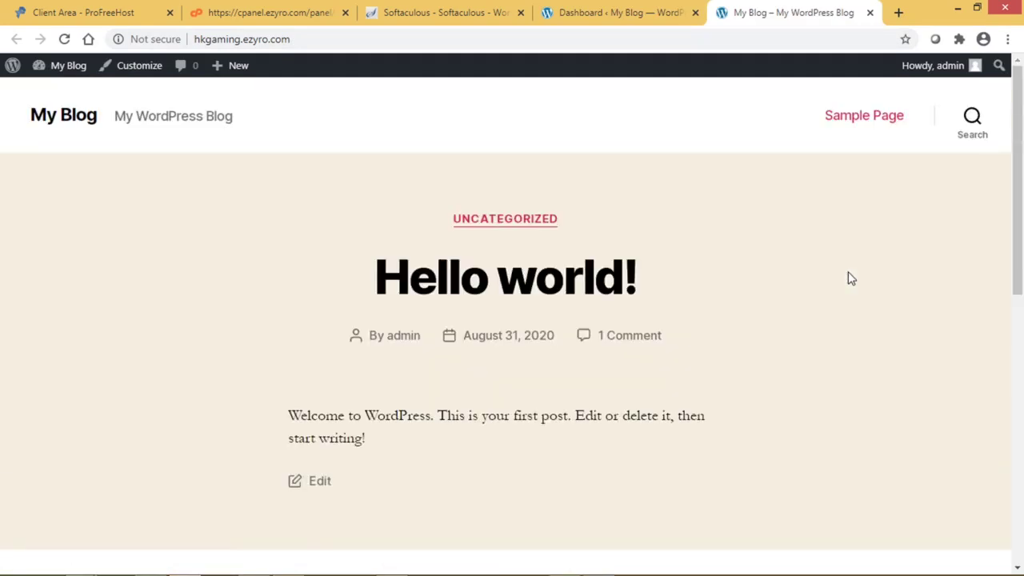
left_click(869, 12)
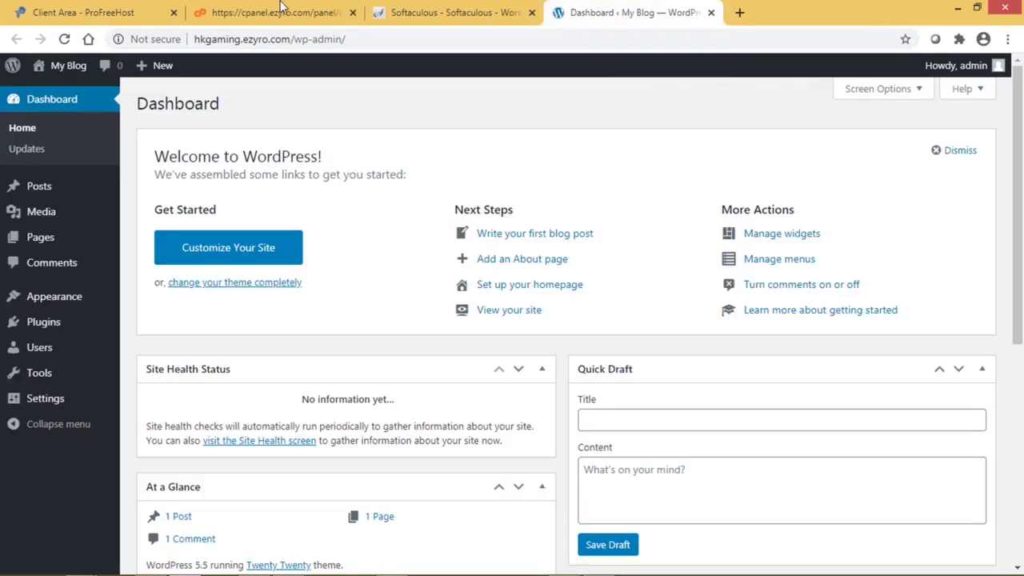
- Replace wp-admin/ with login in the address to load the site's login page
left_click(294, 39)
left_click(295, 40)
left_click_drag(295, 39, 648, 43)
key("BackSpace")
type("login")
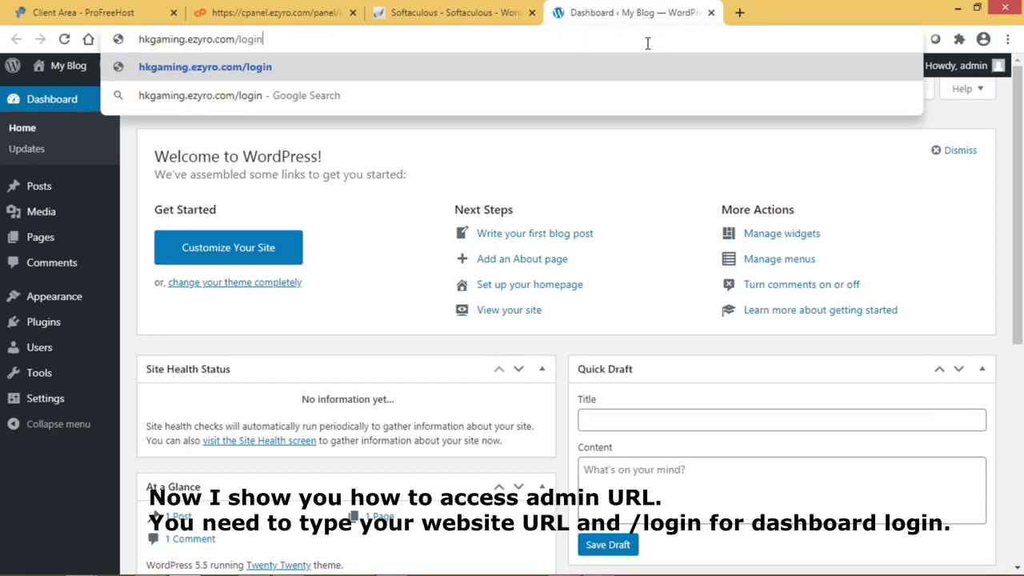
key("Return")
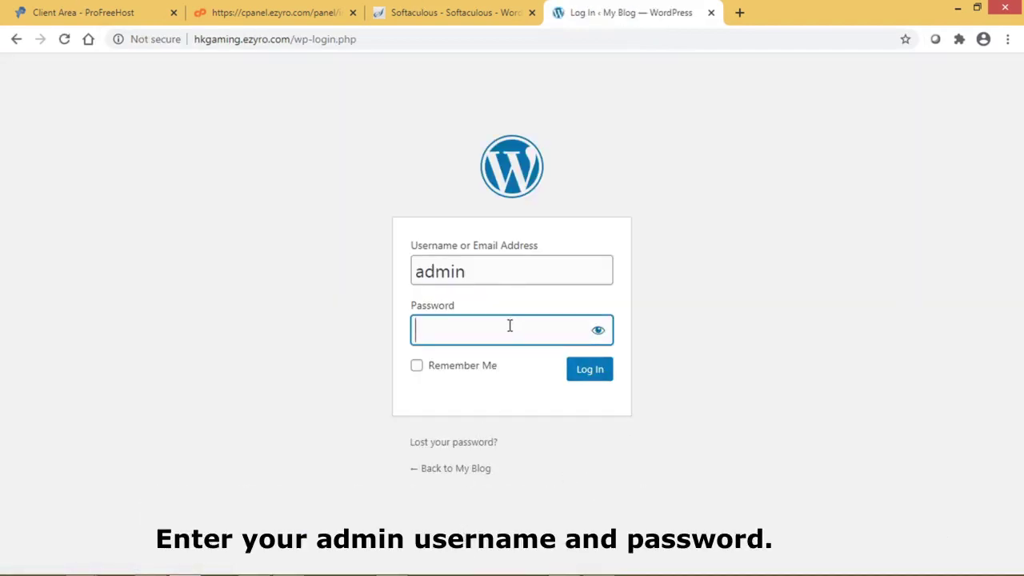
- Sign in as admin with the password and decline the browser's save-password offer
type("••")
left_click(590, 366)
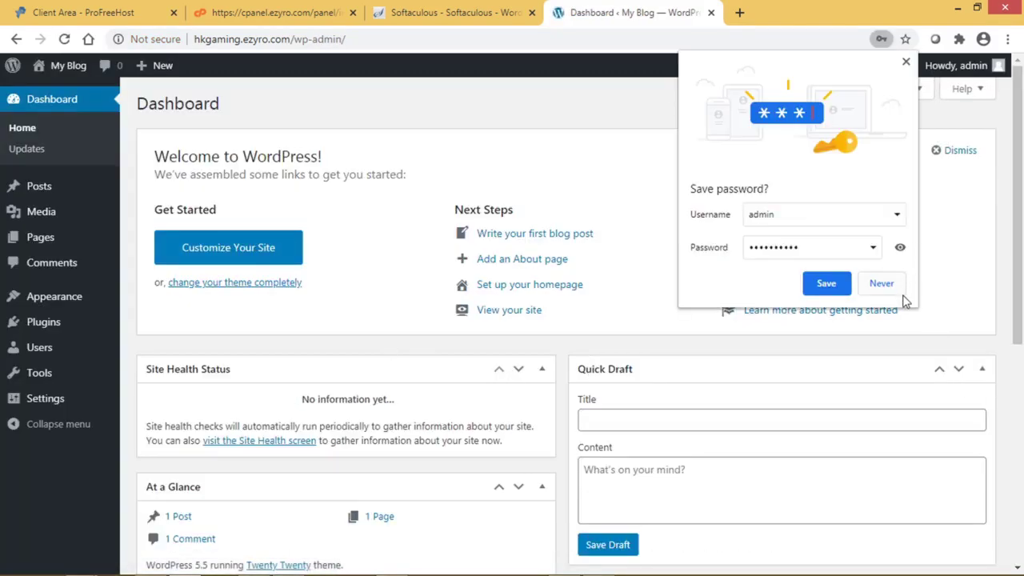
left_click(881, 283)
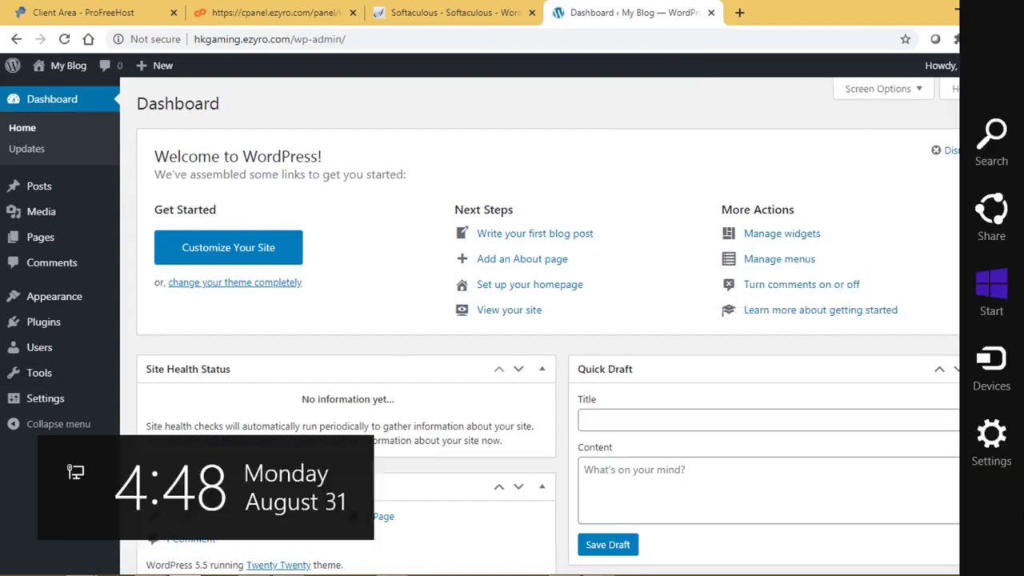
mouse_move(84, 305)
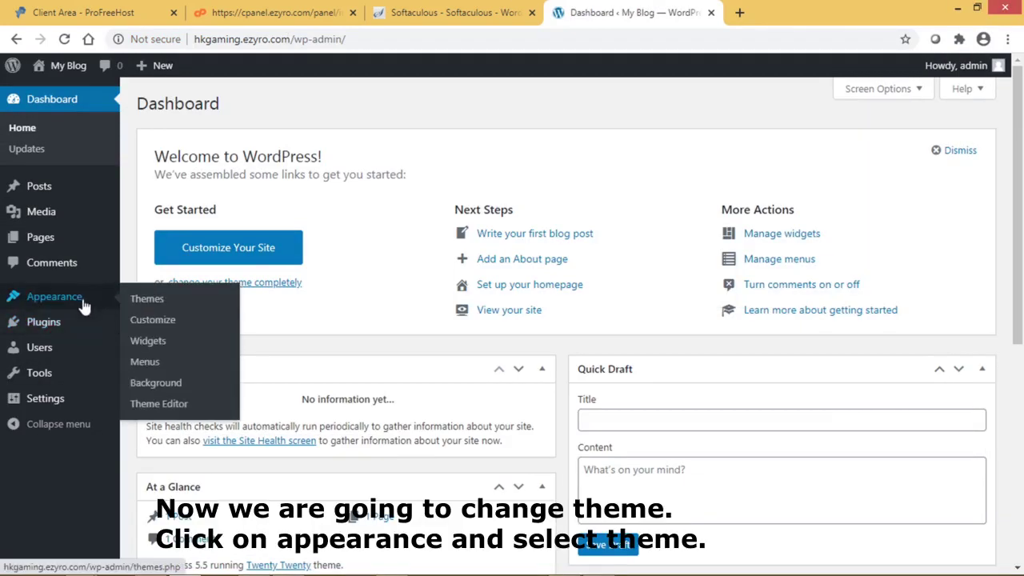
- Search the theme directory for 'astra', install the Astra theme and activate it
left_click(140, 301)
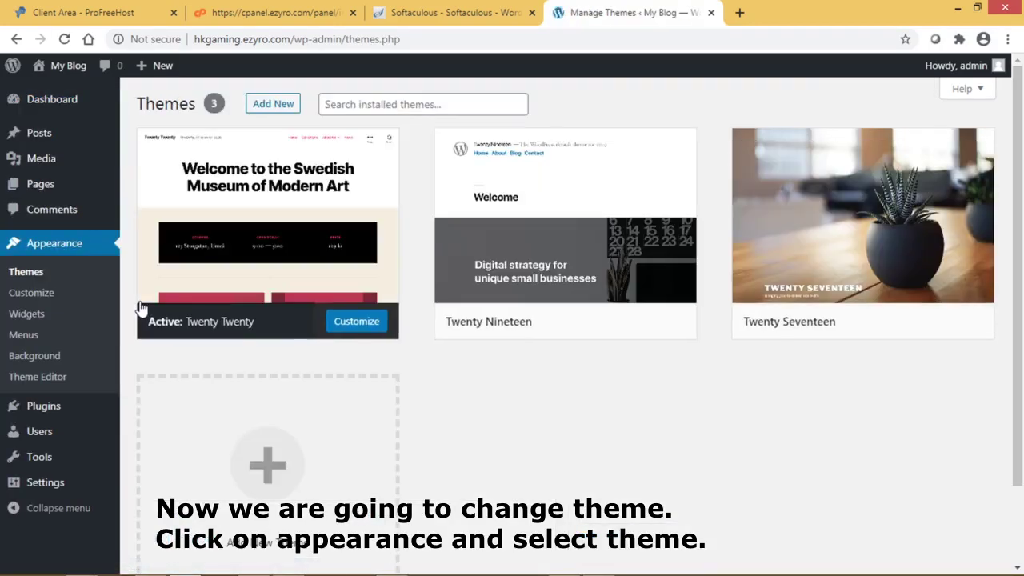
left_click(275, 491)
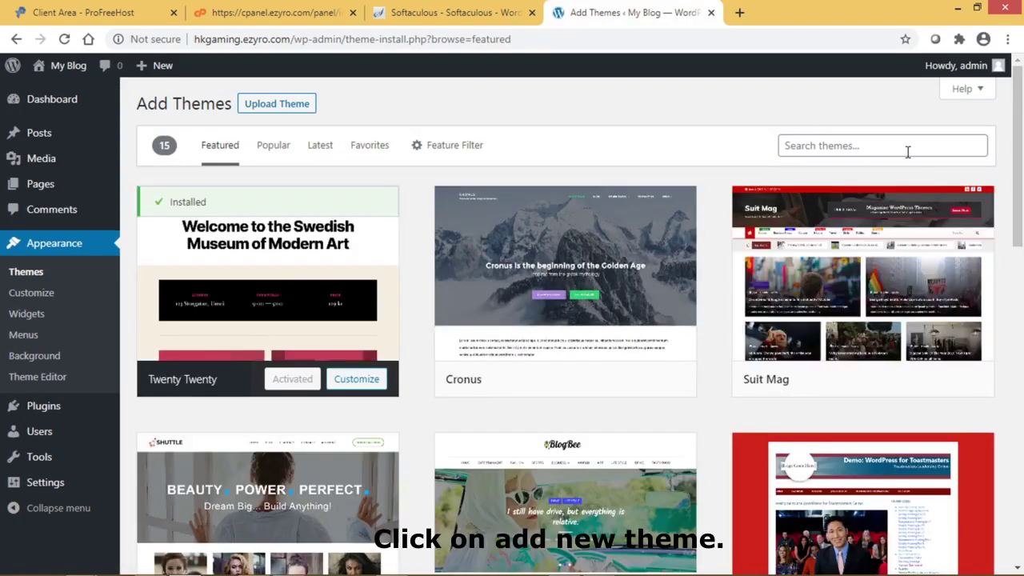
left_click(902, 146)
type("astra")
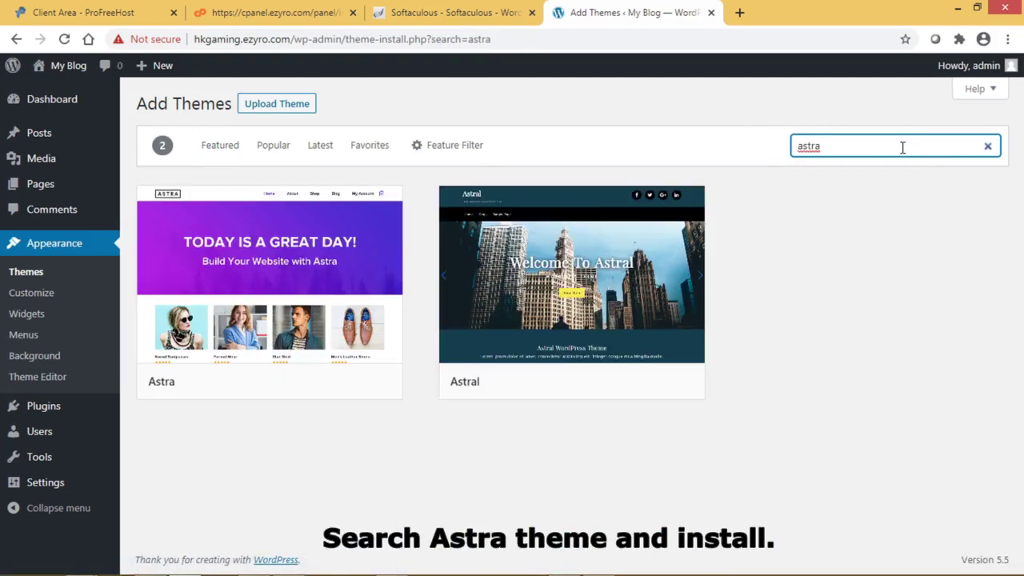
mouse_move(347, 384)
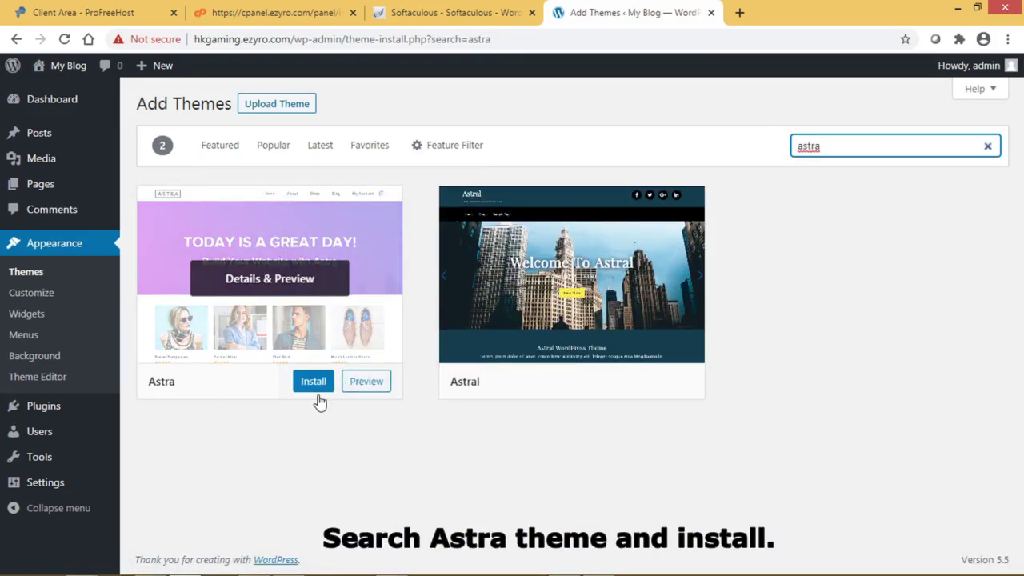
left_click(317, 383)
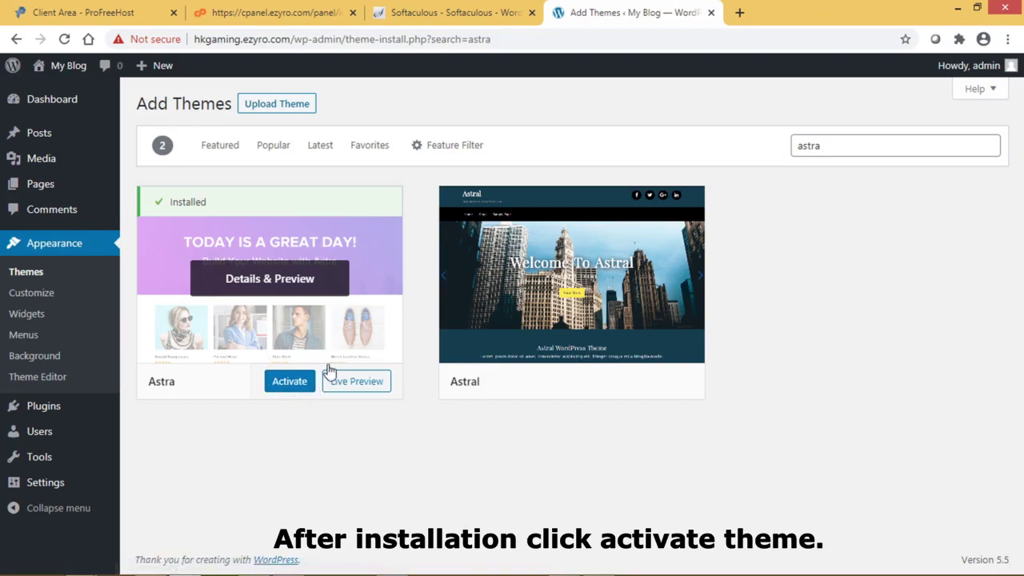
left_click(290, 385)
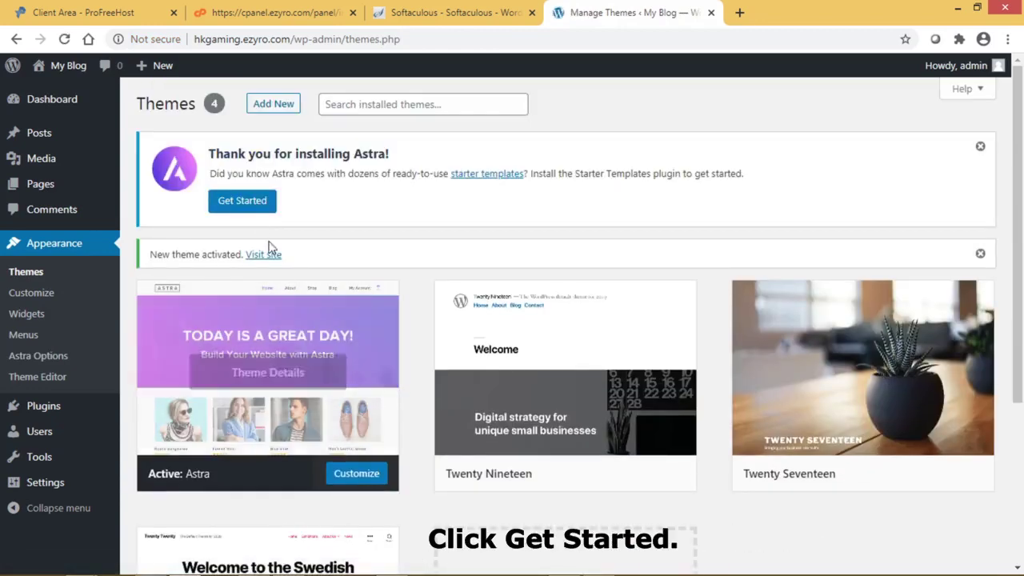
- Install the starter templates plugin, choose Elementor, and open the Outdoor Adventure template
left_click(240, 201)
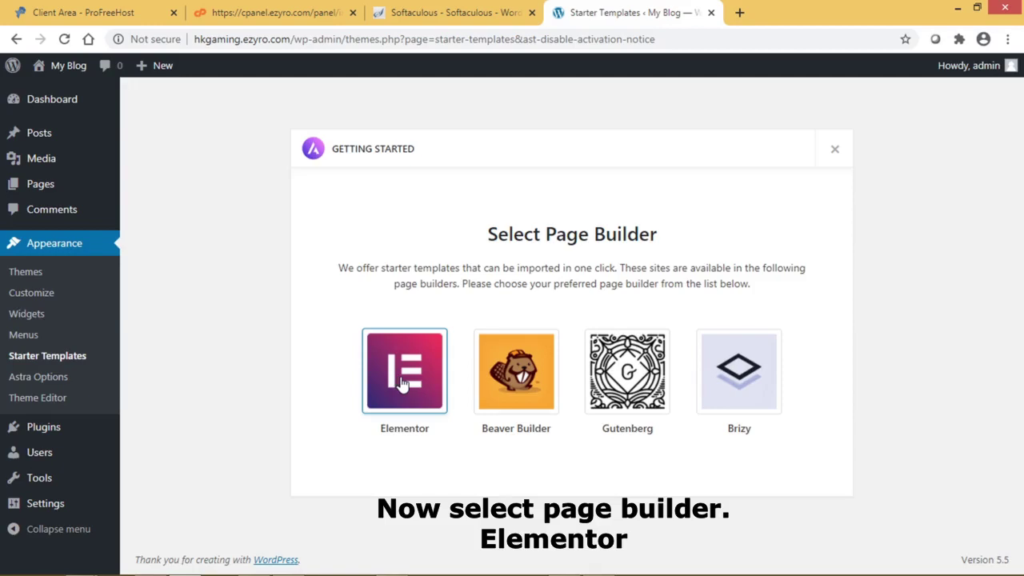
left_click(404, 384)
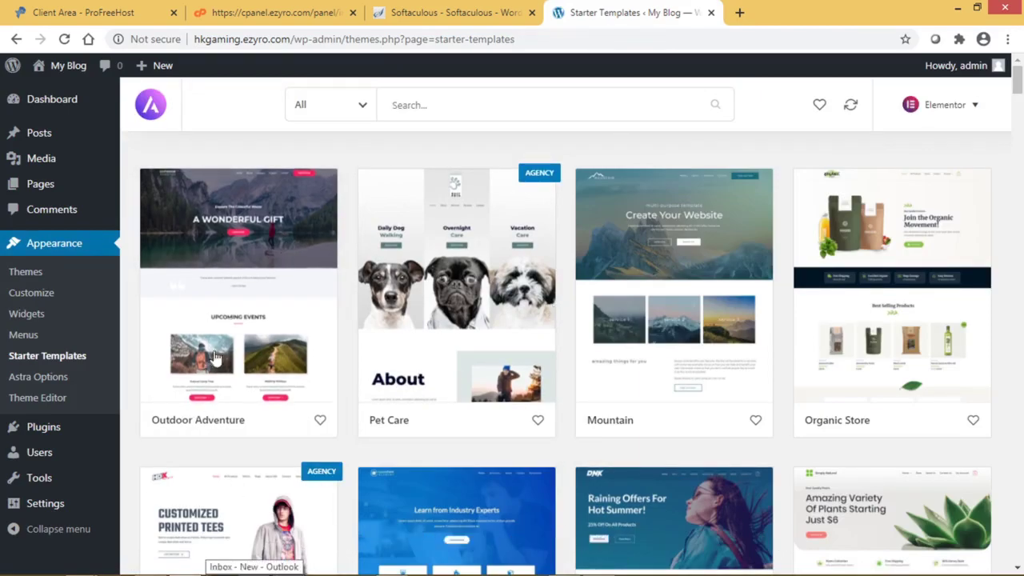
left_click(238, 297)
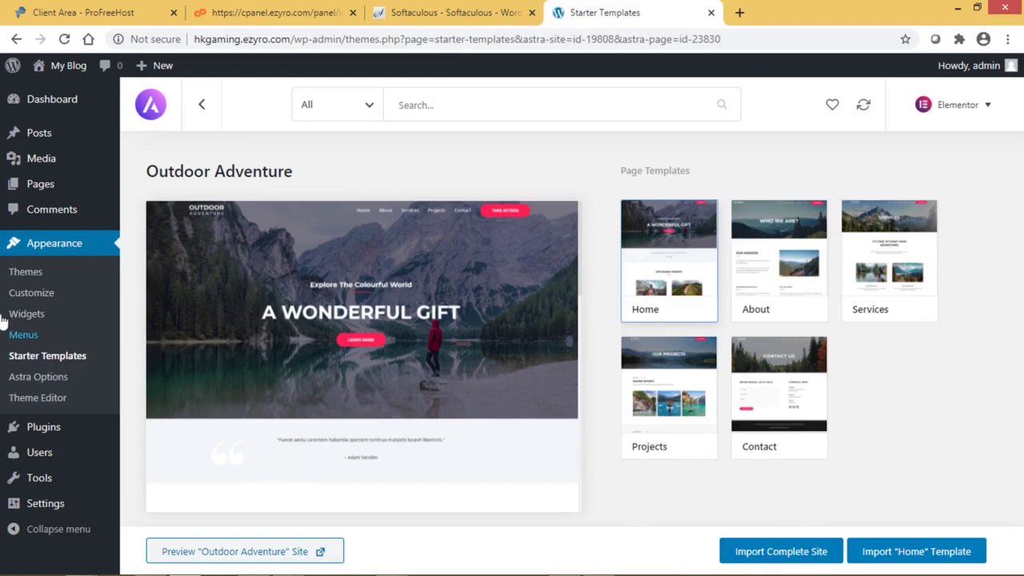
- Browse the full starter templates list and preview the Custom Printing Pro template
left_click(47, 357)
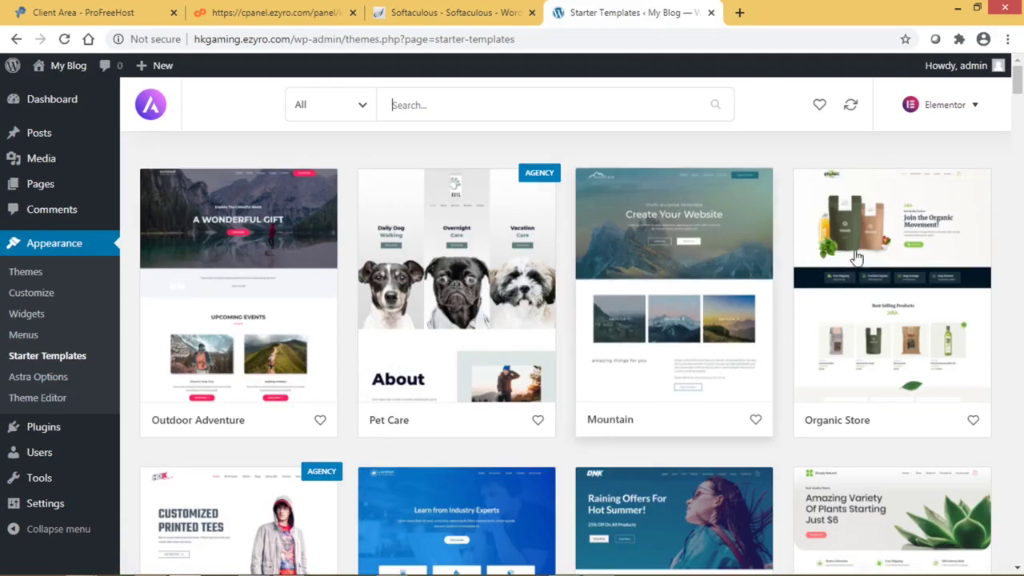
scroll(926, 276, "down", 2)
scroll(926, 276, "down", 3)
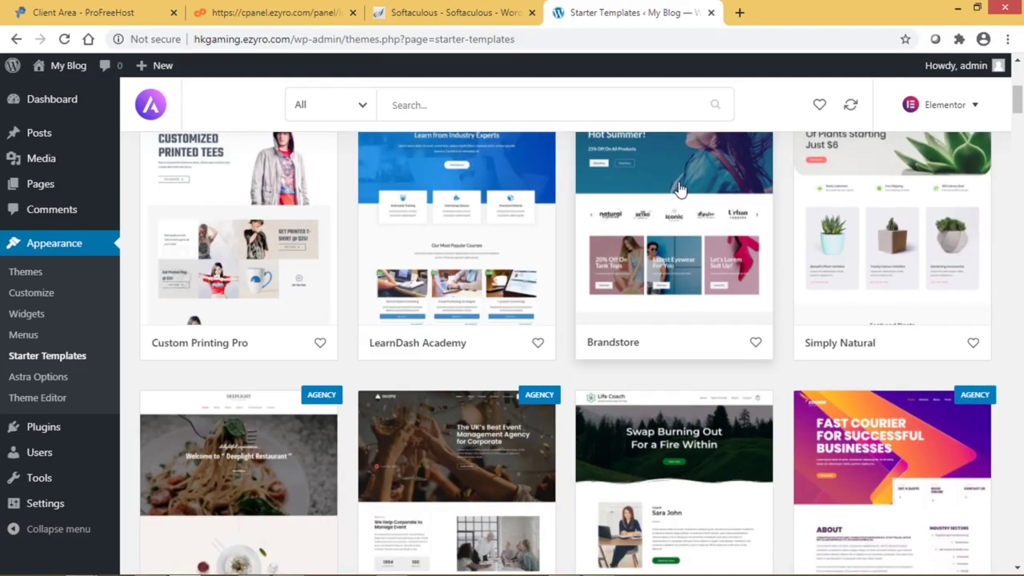
scroll(678, 189, "up", 1)
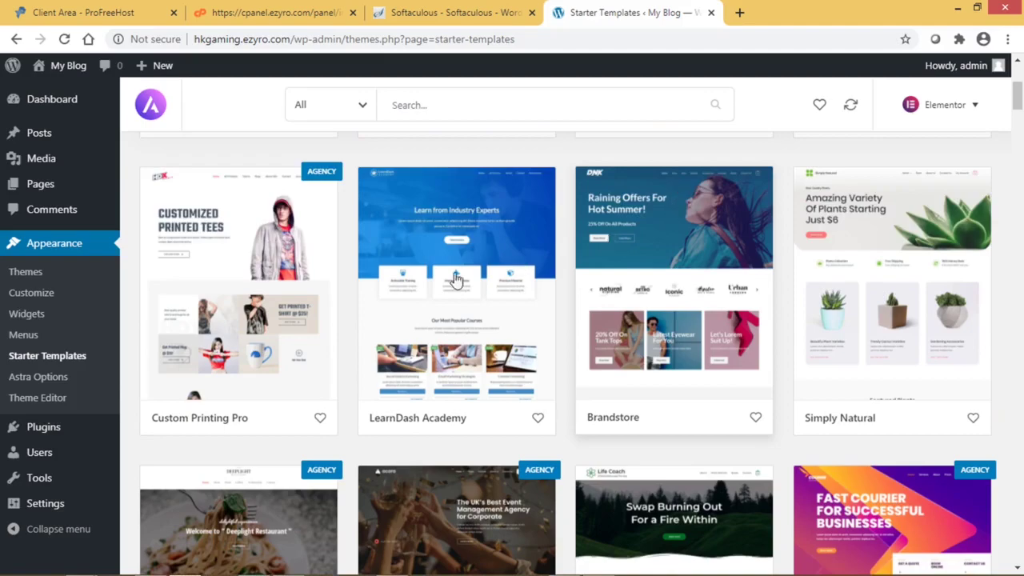
left_click(234, 233)
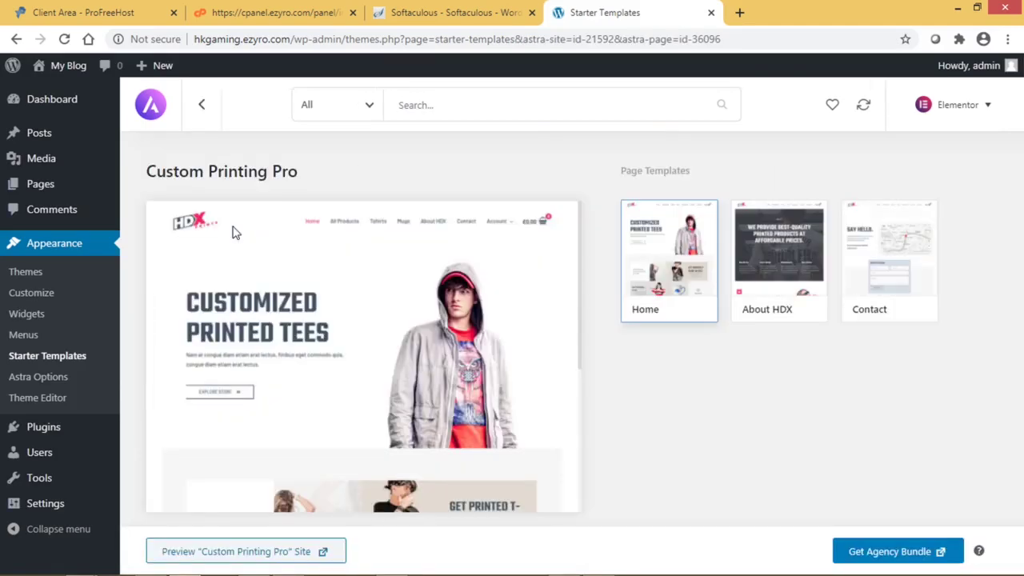
left_click(16, 38)
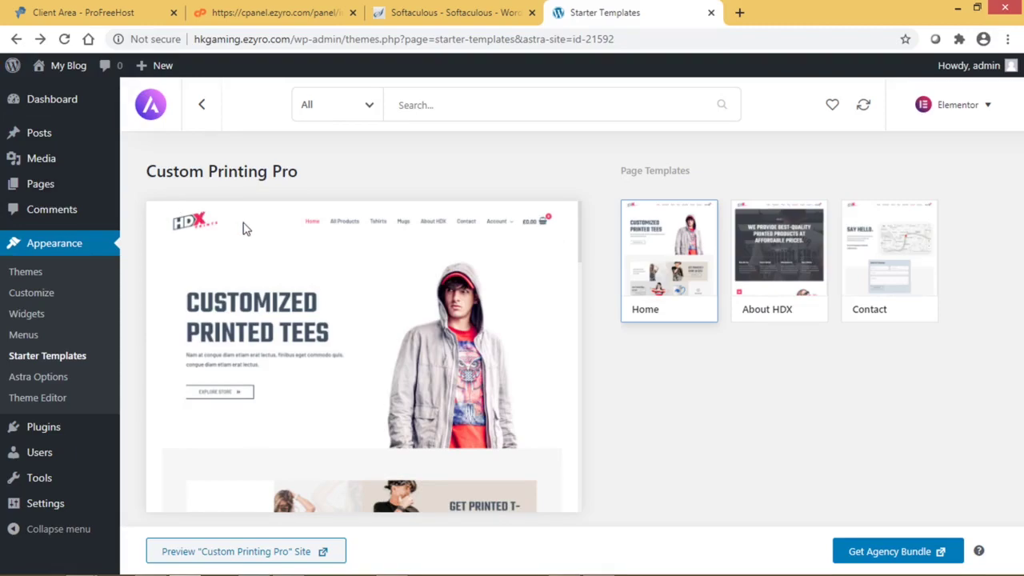
- Filter templates to Free and compare the Organic Store Home, About and Contact pages
left_click(369, 109)
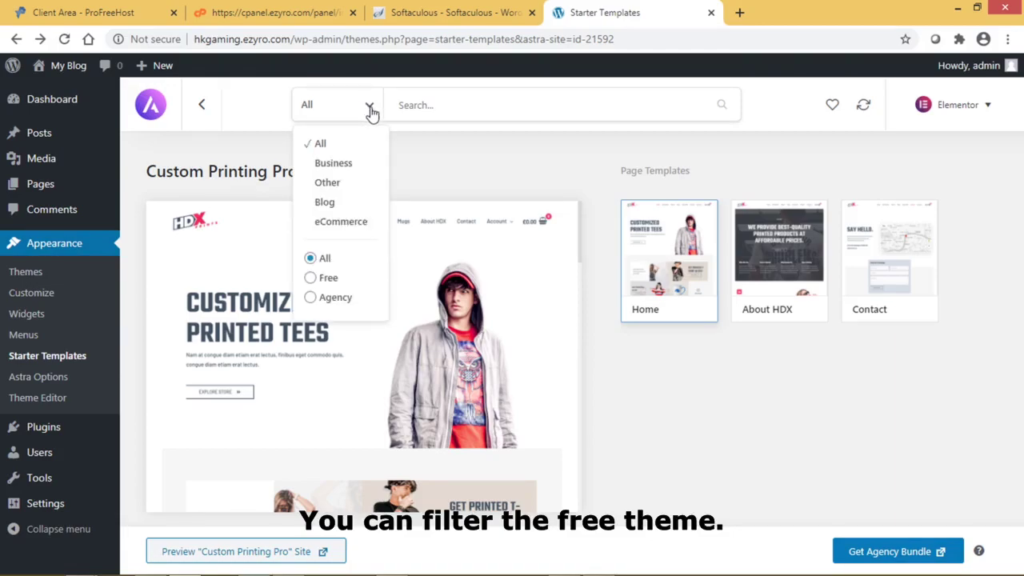
left_click(310, 277)
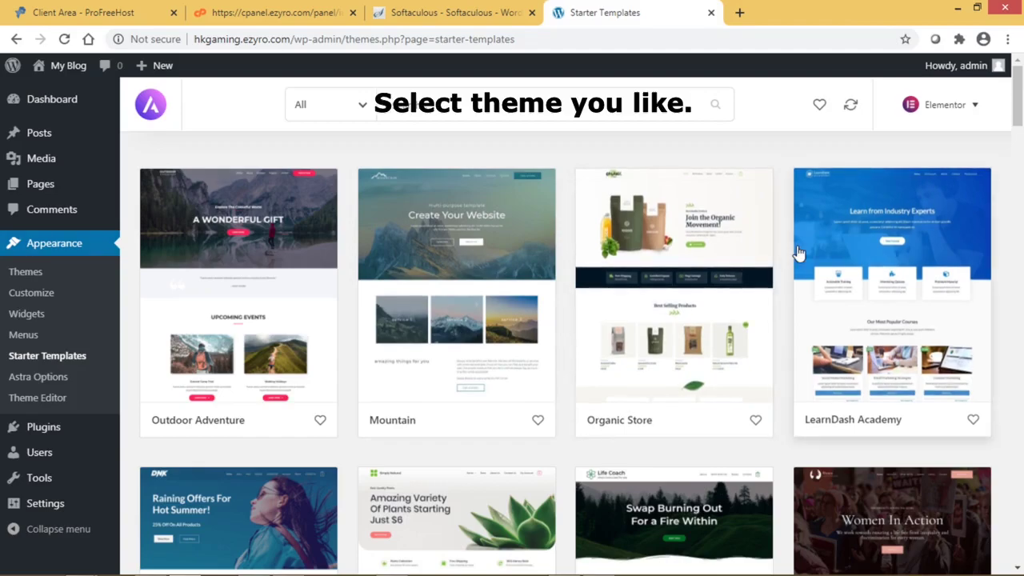
left_click(743, 258)
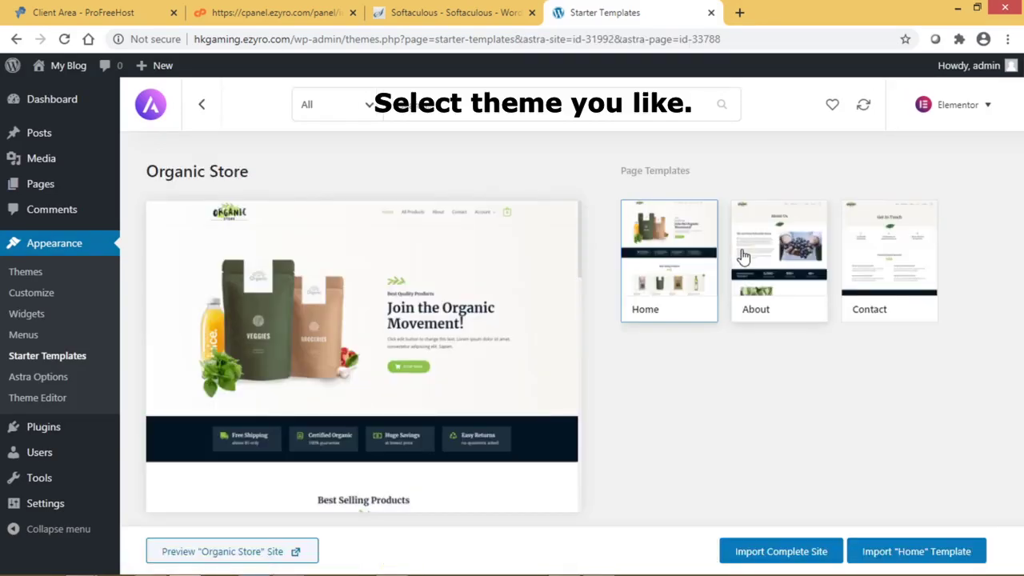
left_click(787, 262)
left_click(893, 253)
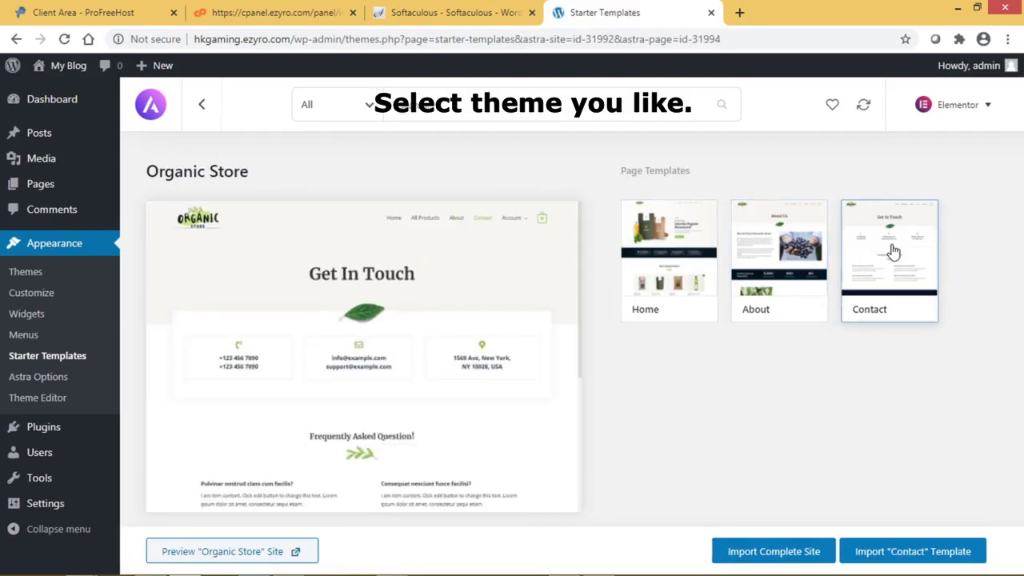
left_click(690, 244)
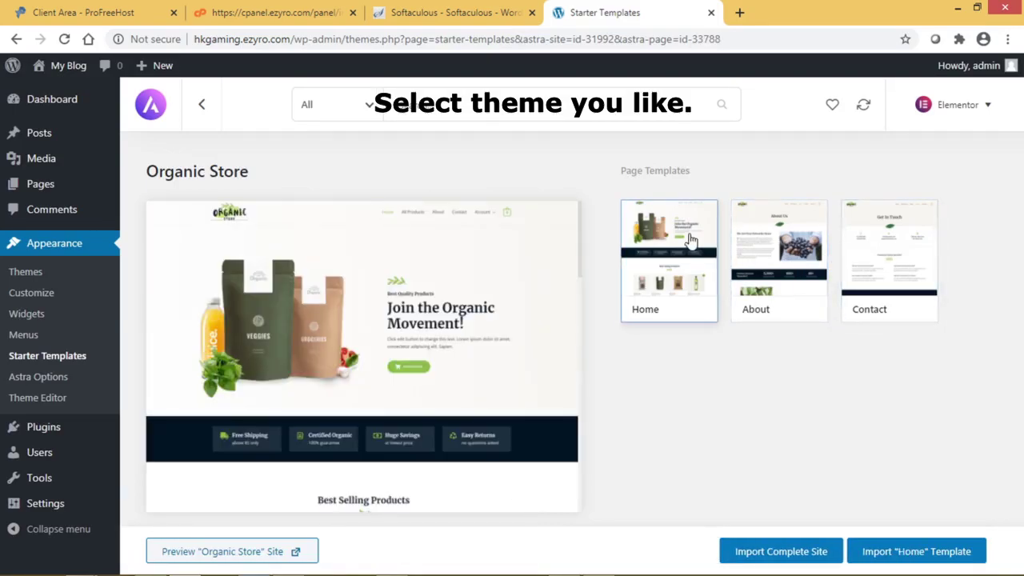
left_click(203, 107)
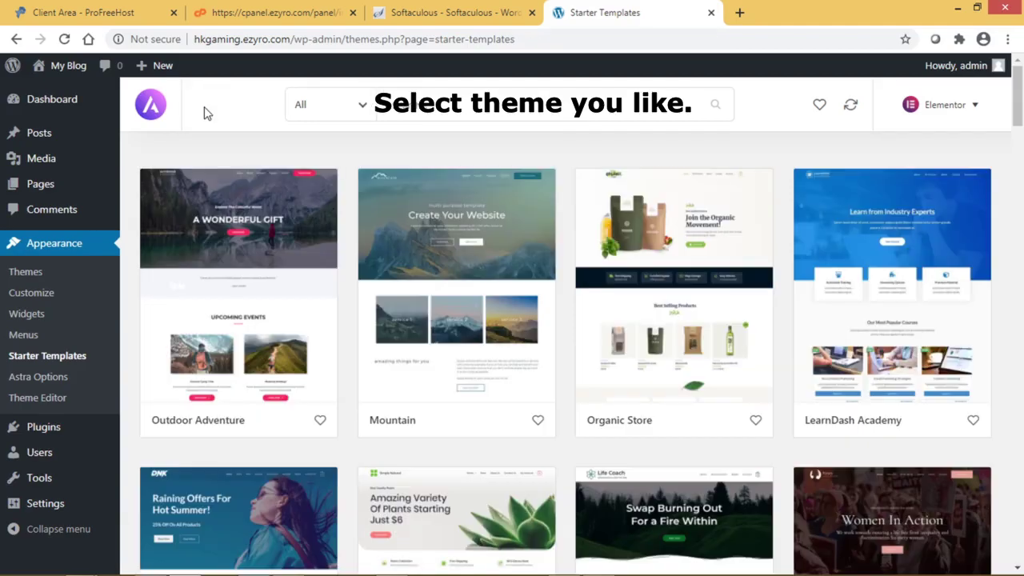
- Open the LearnDash Academy template and preview its All Courses, About and Contact pages
left_click(910, 292)
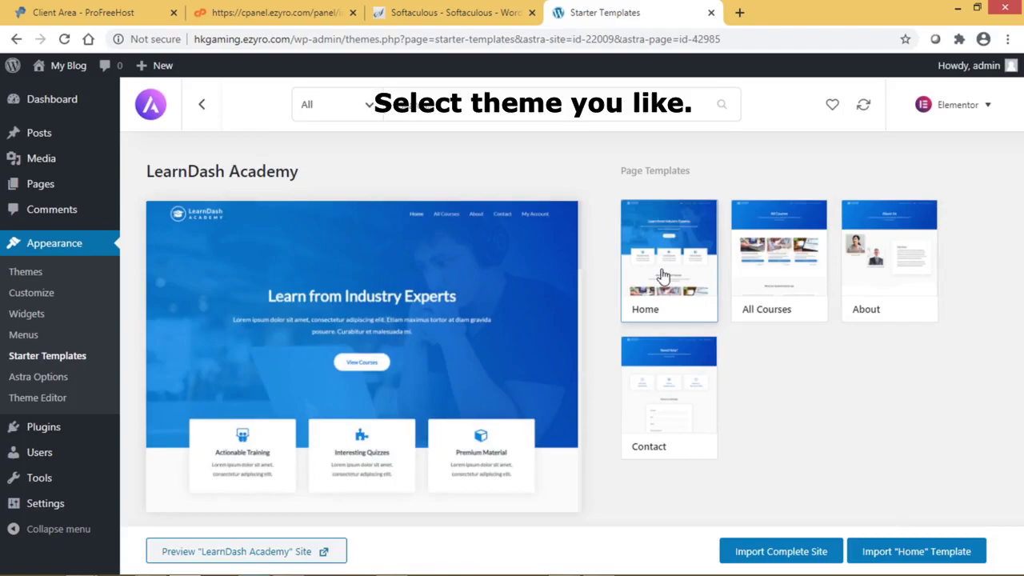
left_click(776, 270)
left_click(905, 267)
left_click(691, 390)
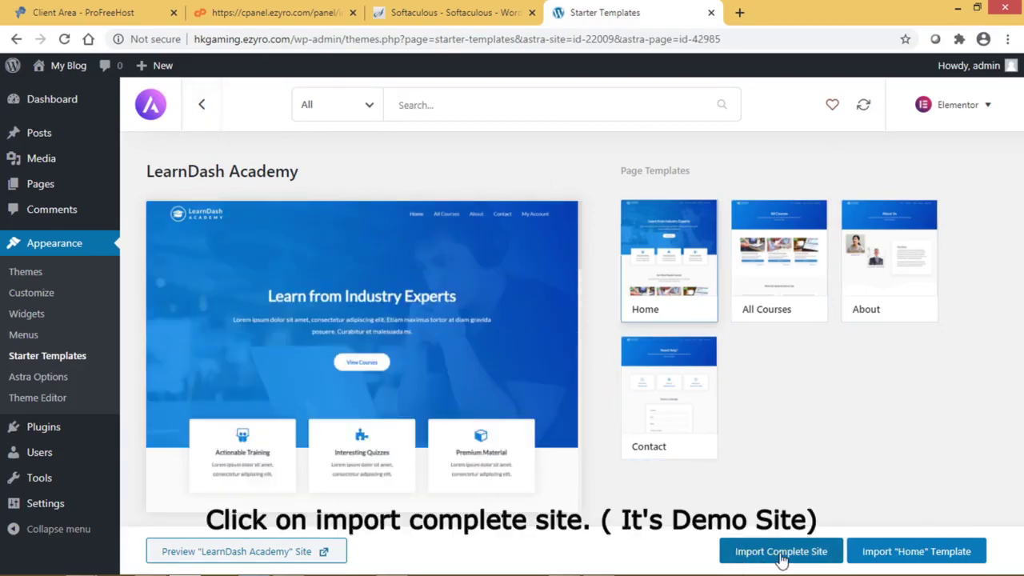
- Import the complete LearnDash Academy site, skipping the premium plugins, then view it in a new tab
left_click(780, 557)
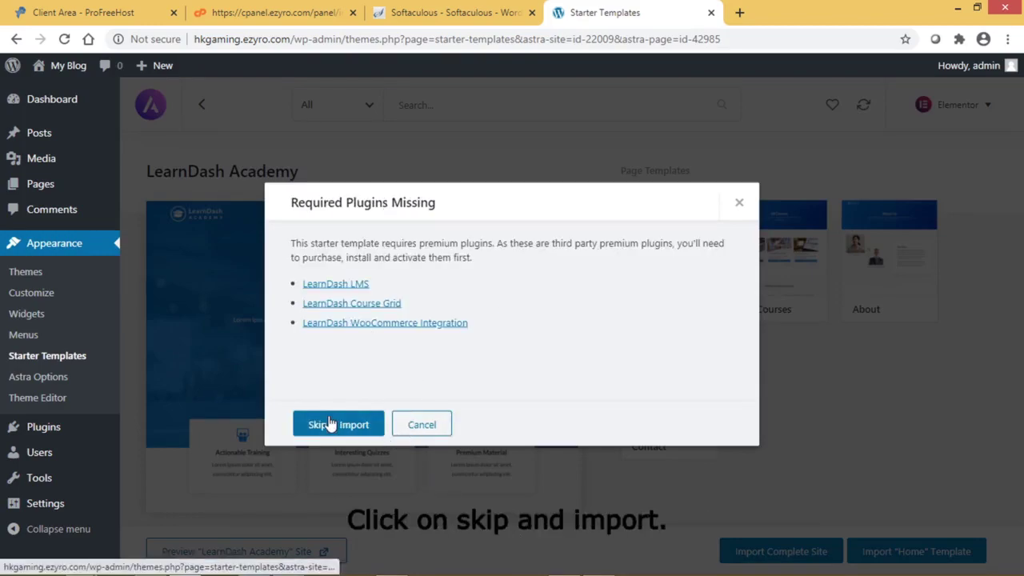
left_click(344, 428)
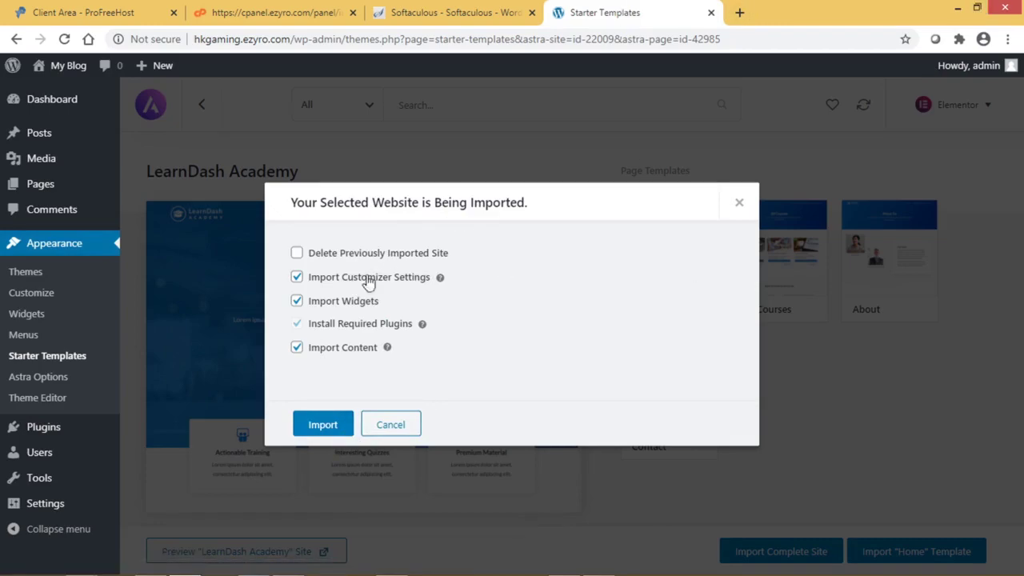
left_click(323, 425)
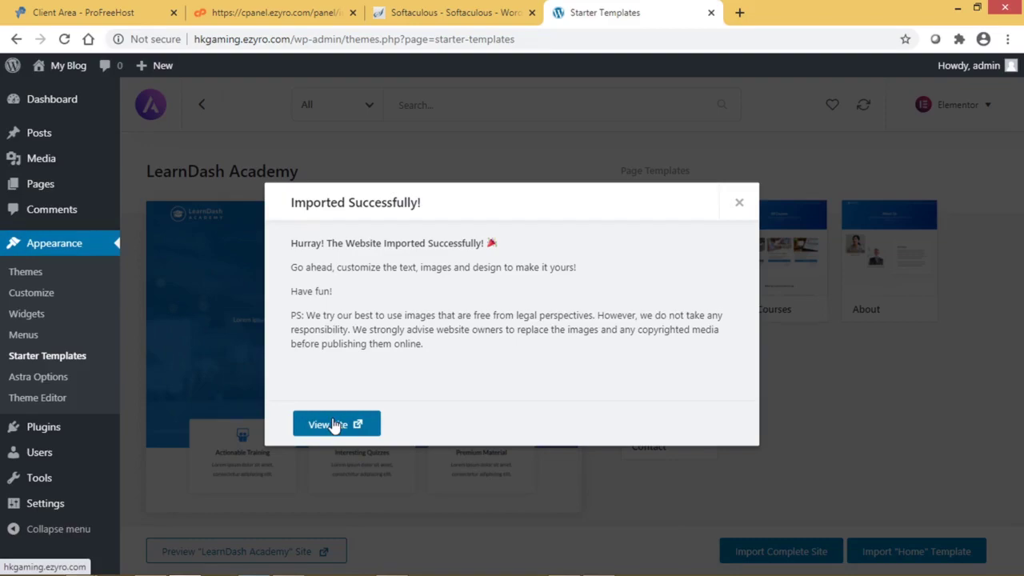
left_click(334, 425)
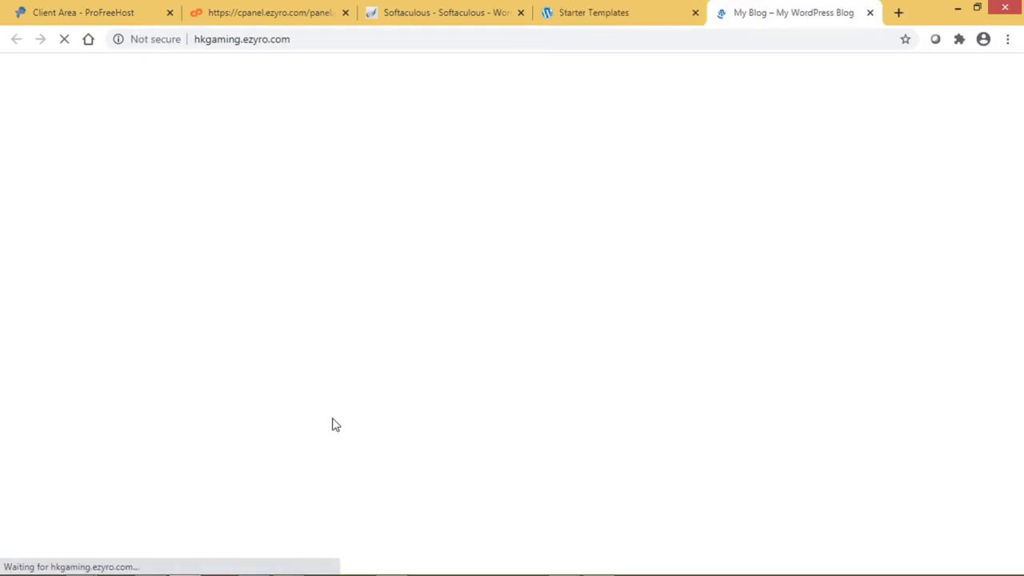
- Review the new home page from 'Learn from Industry Experts' down to the footer, then return Home
scroll(767, 228, "down", 4)
scroll(767, 230, "down", 9)
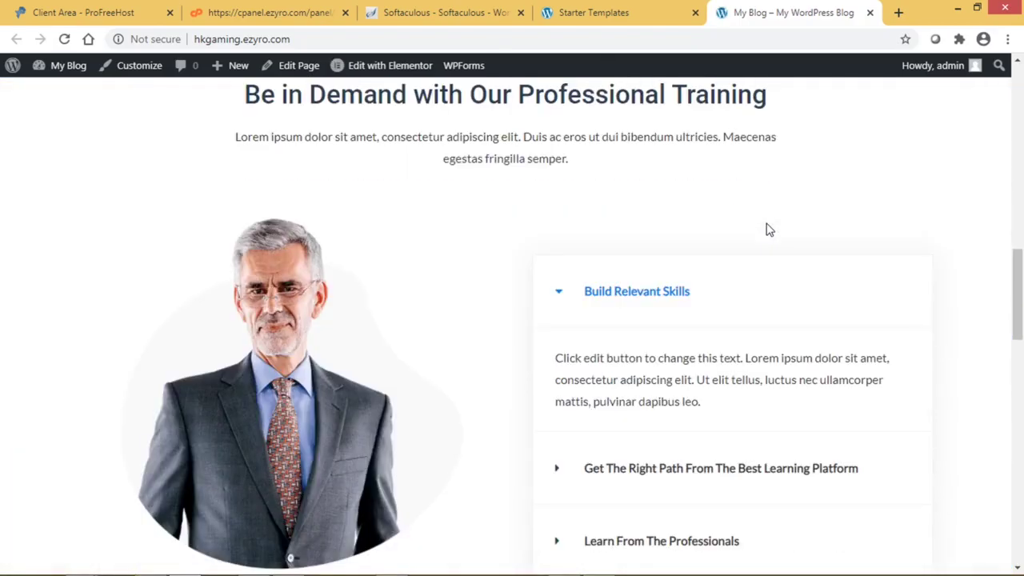
scroll(766, 229, "down", 18)
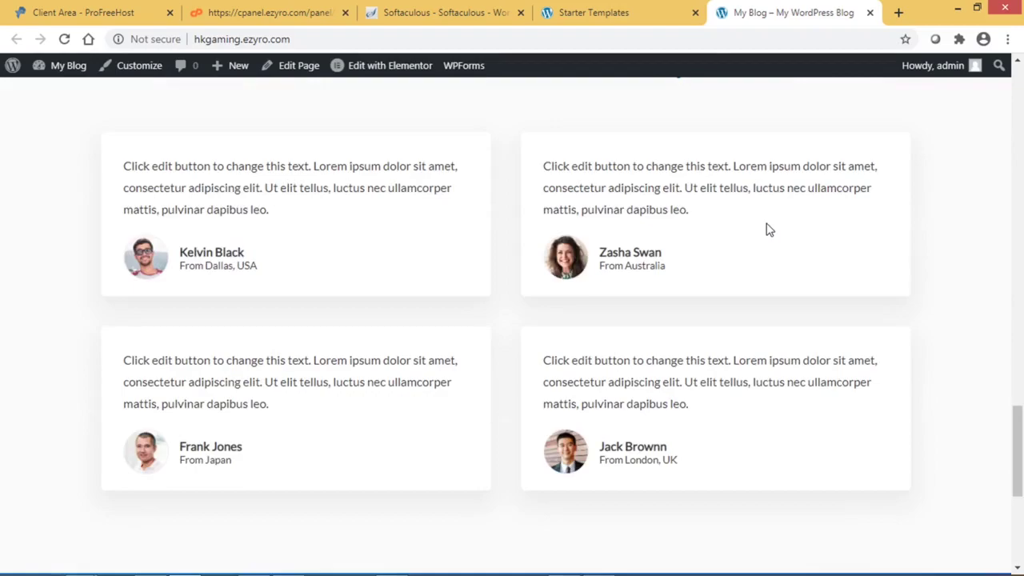
scroll(766, 229, "down", 1)
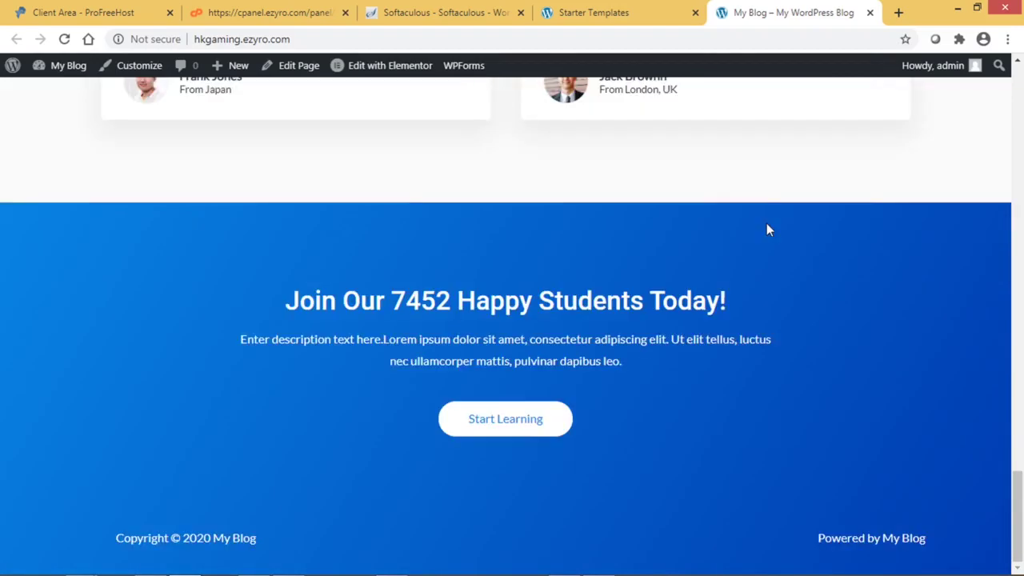
scroll(766, 230, "up", 20)
scroll(766, 230, "up", 8)
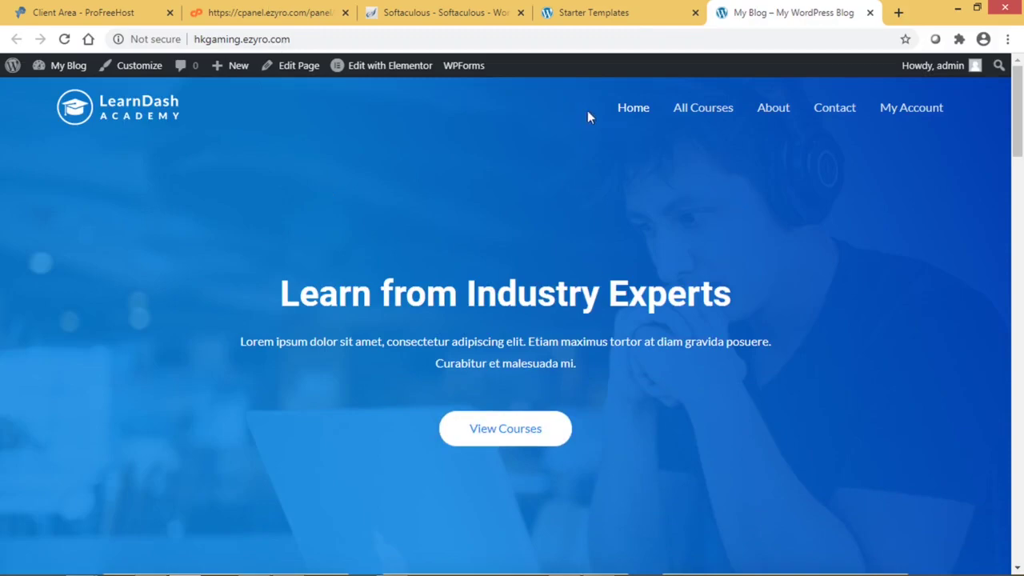
left_click(632, 115)
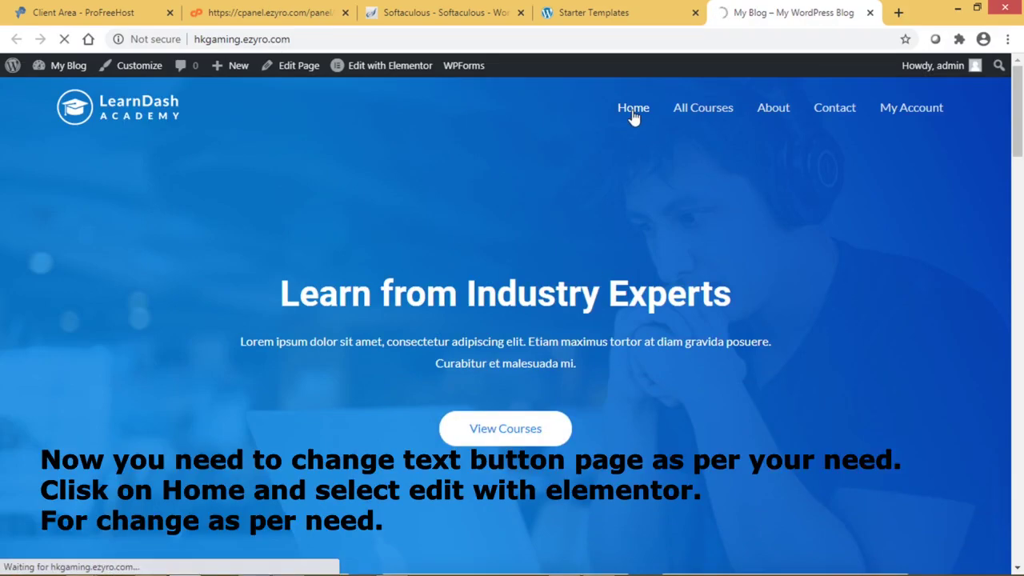
- Edit the home page in Elementor and change the hero heading to 'This is my Website for Gamer'
left_click(416, 72)
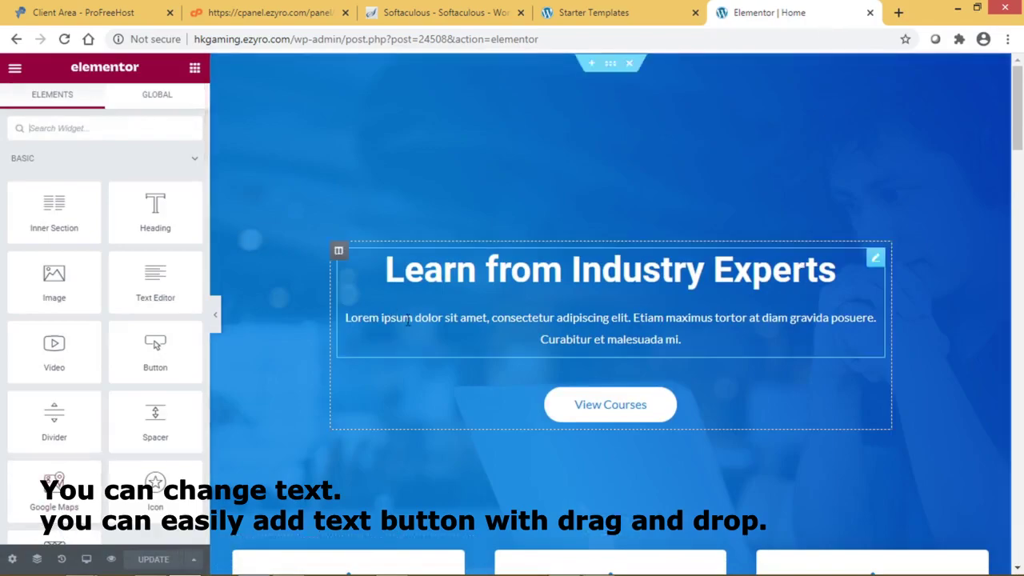
left_click(589, 272)
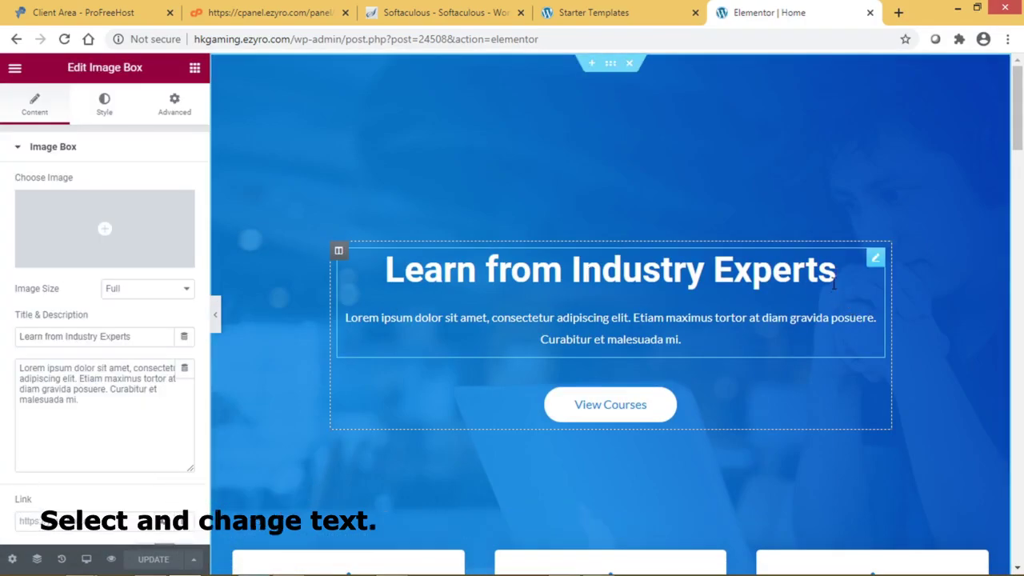
left_click_drag(836, 270, 375, 291)
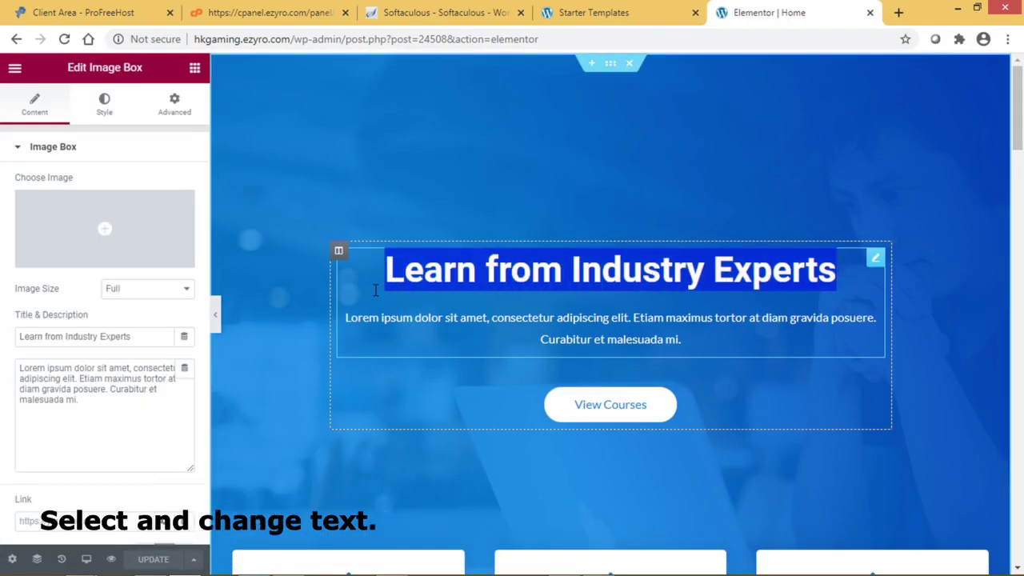
type("This ")
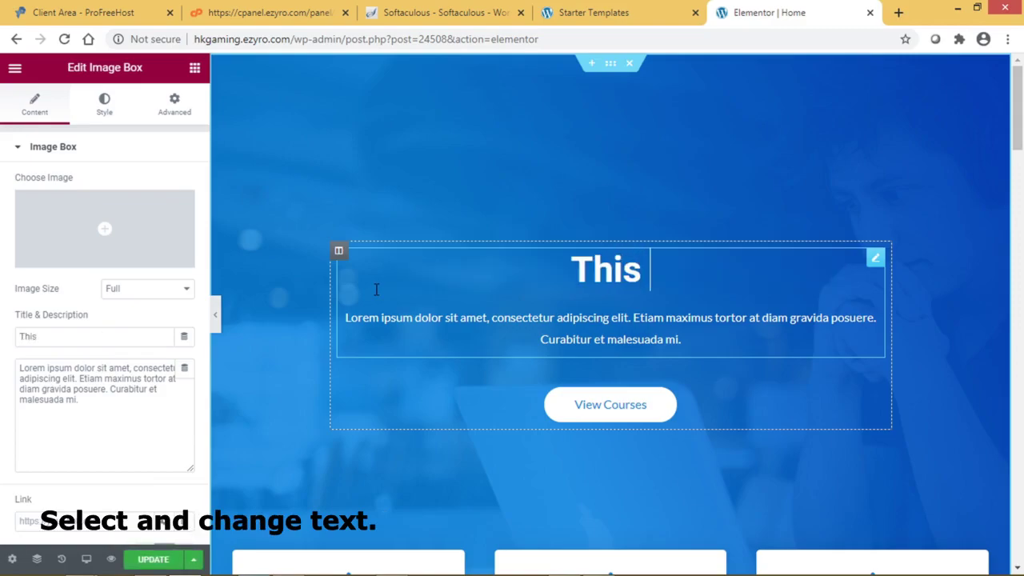
type("is my ")
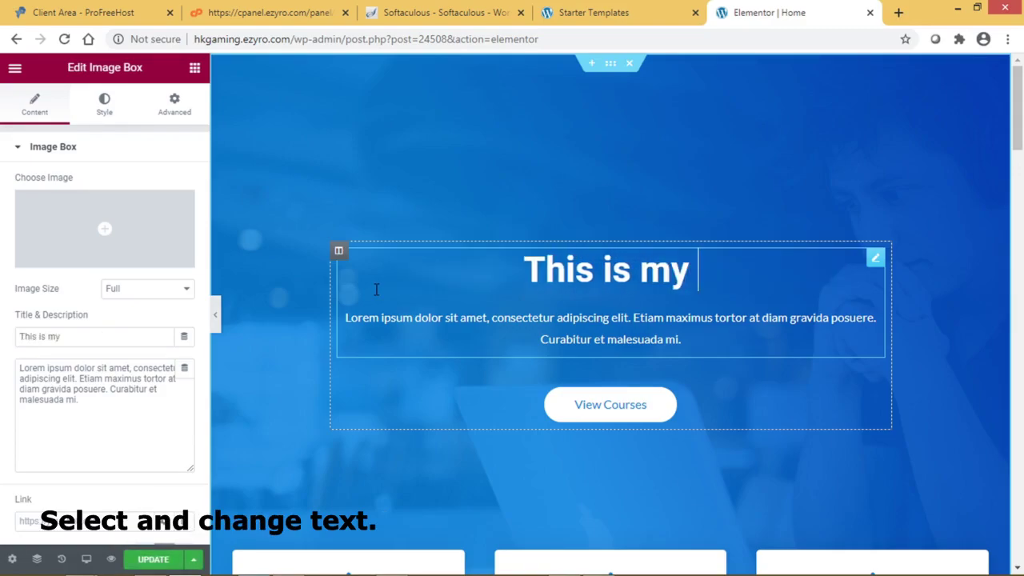
type("Website")
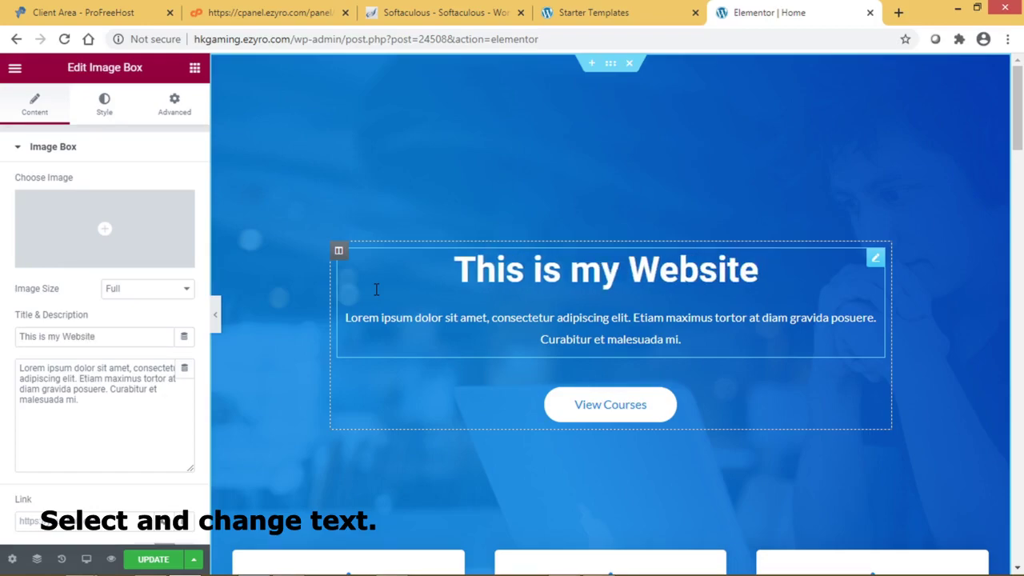
type(" for ")
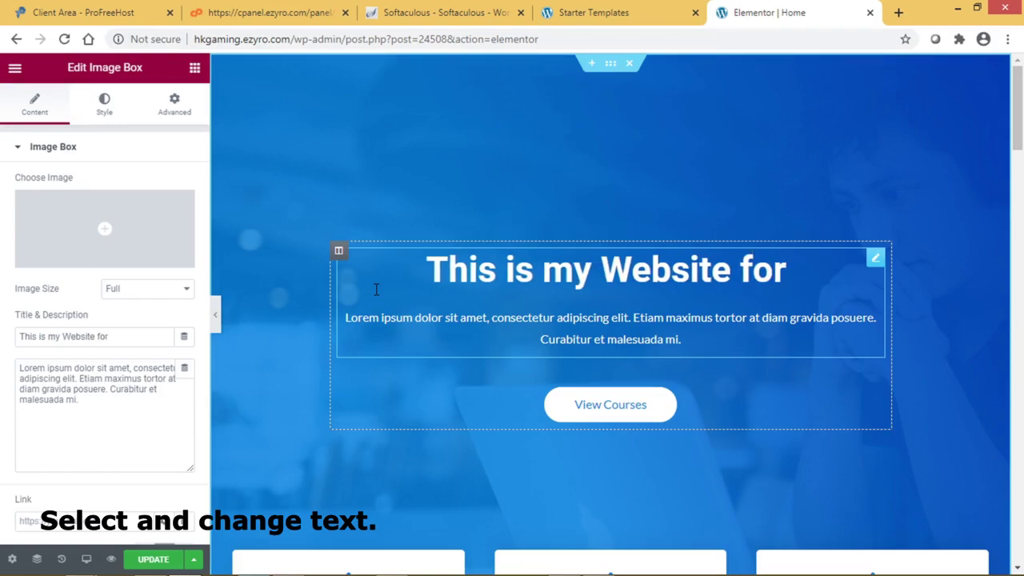
type("Gamer")
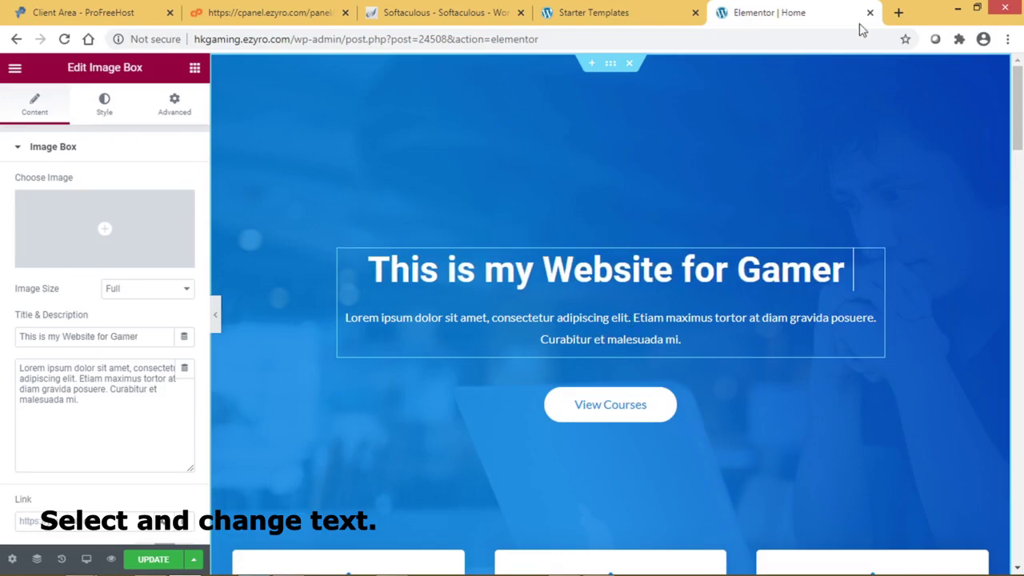
key("Return")
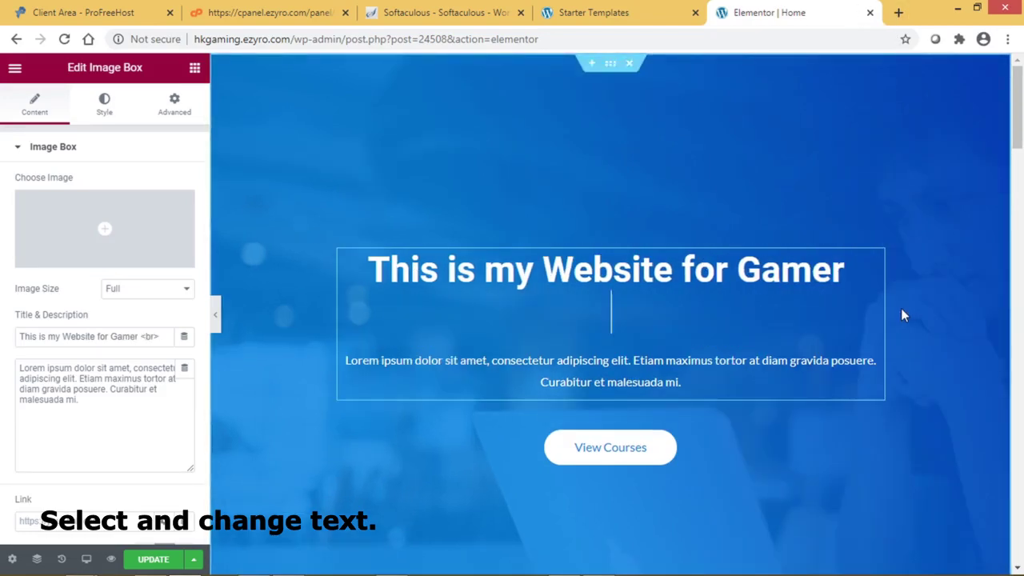
key("BackSpace")
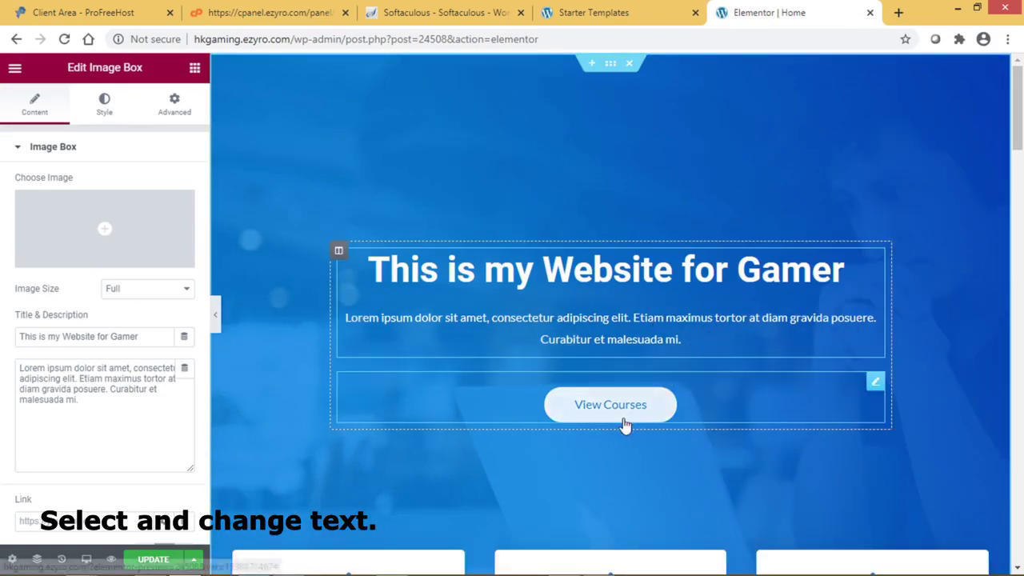
- Change the View Courses button label to 'Enter' and update the homepage
left_click(594, 406)
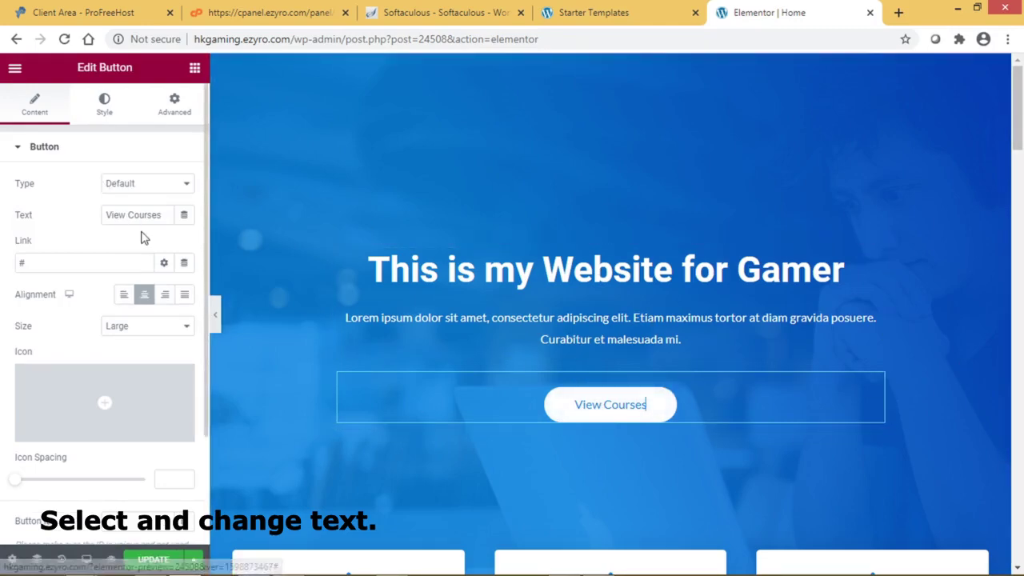
left_click_drag(170, 216, 99, 210)
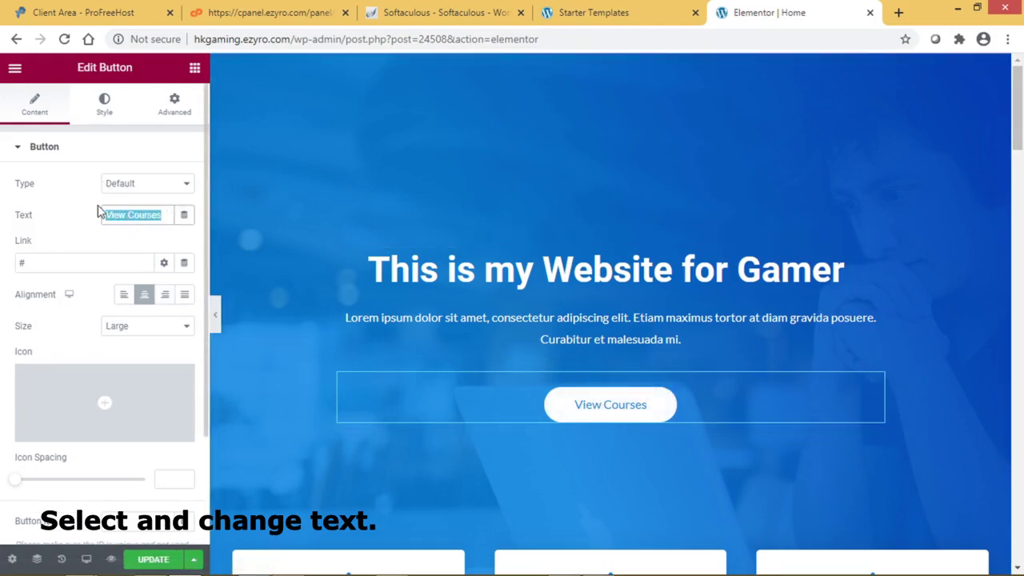
type("Enter")
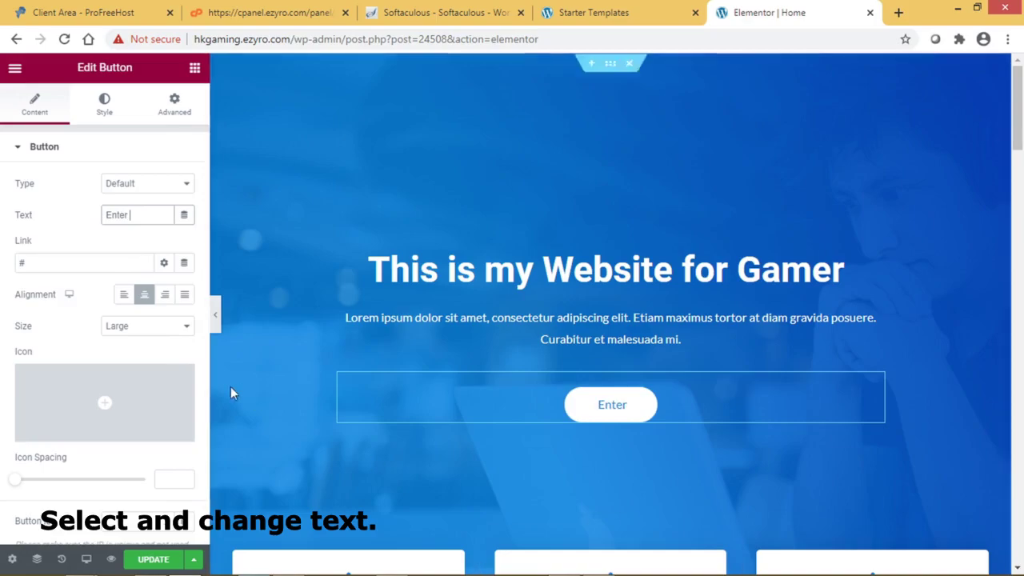
left_click(148, 562)
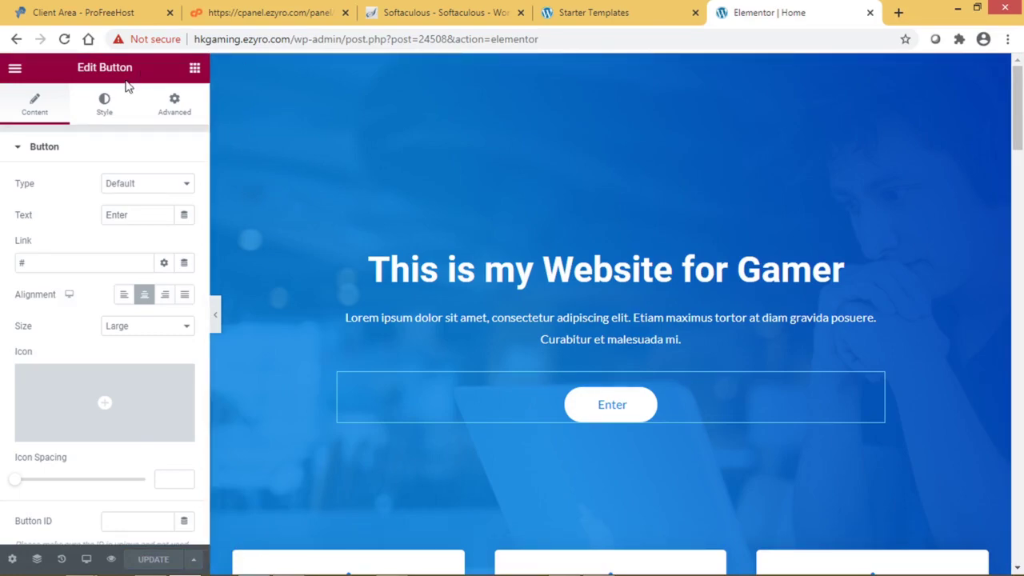
- Strip the admin path from the page address, leaving the site root
scroll(187, 448, "down", 3)
scroll(187, 448, "up", 3)
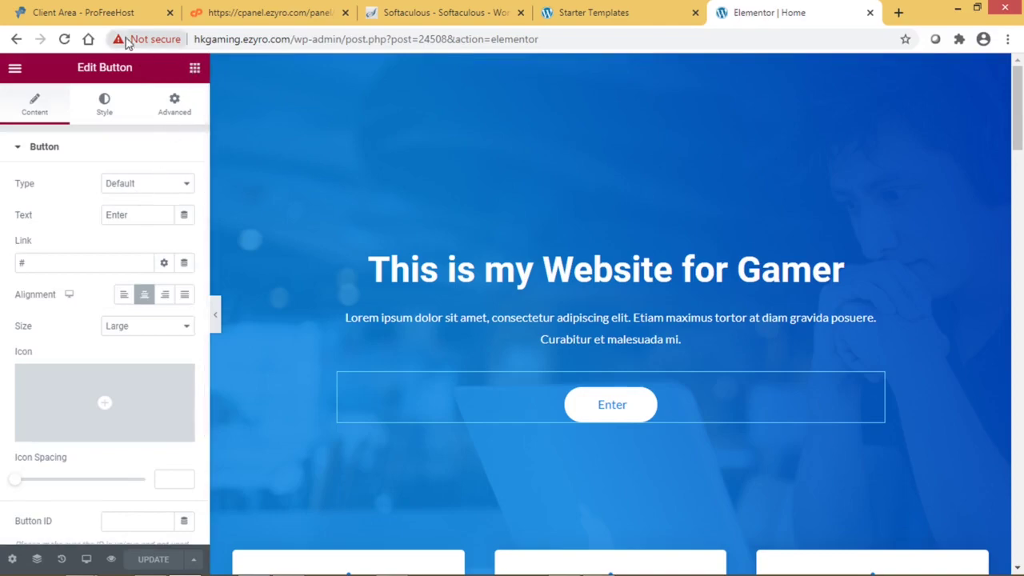
left_click_drag(292, 40, 846, 22)
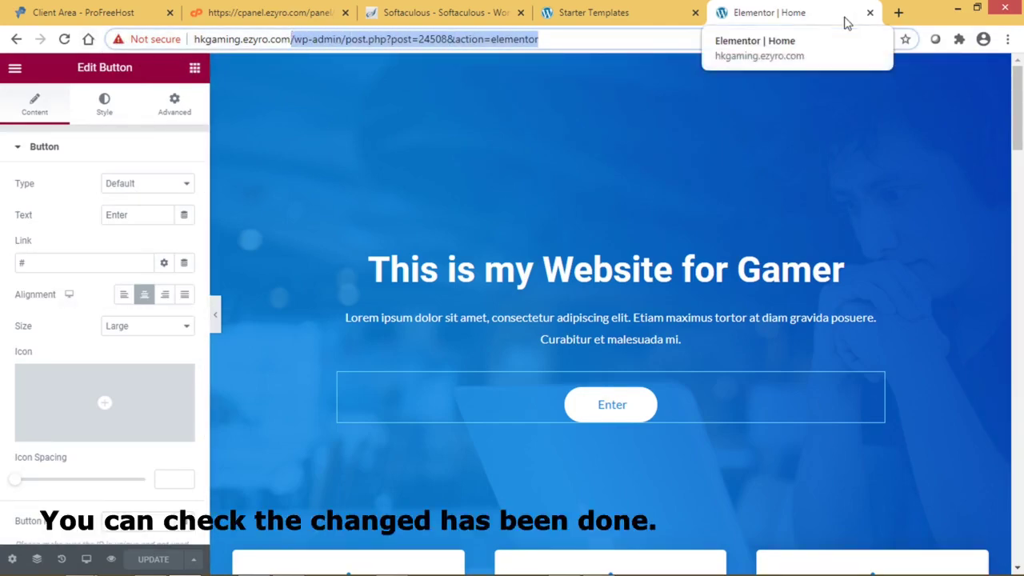
key("BackSpace")
- Load the live homepage with its Enter button, then open and scroll the All Courses page
key("Return")
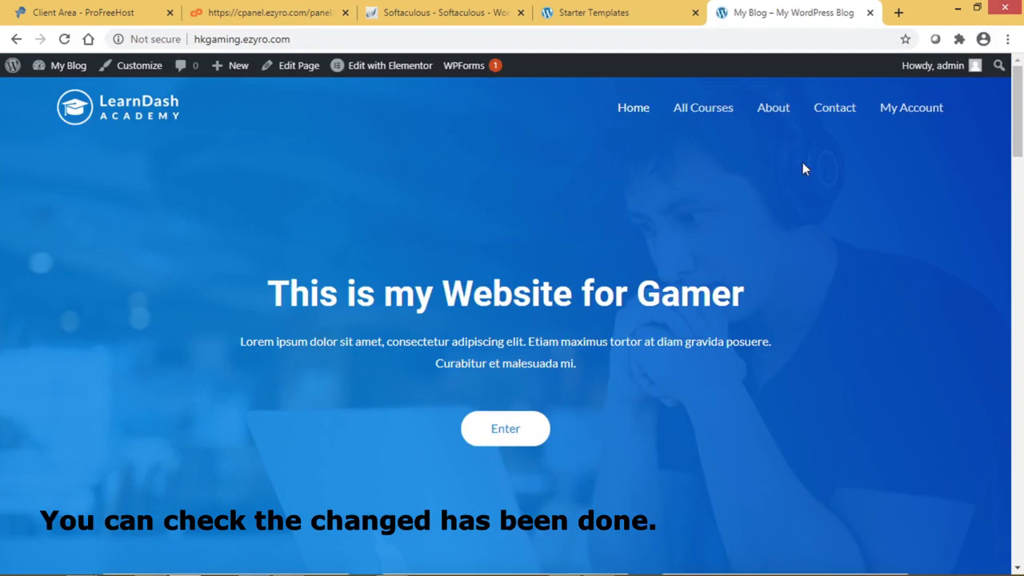
left_click(700, 108)
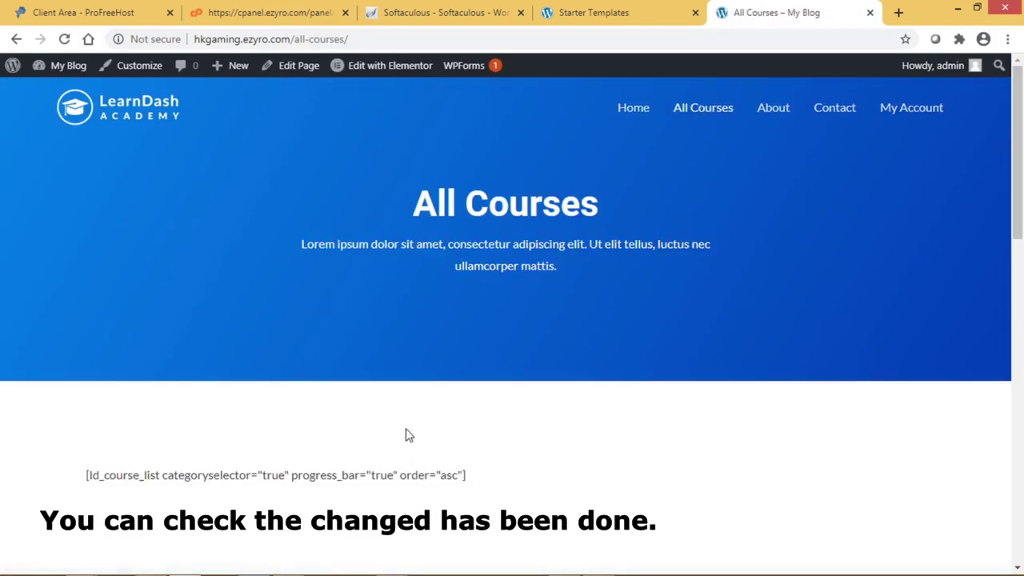
scroll(407, 436, "down", 10)
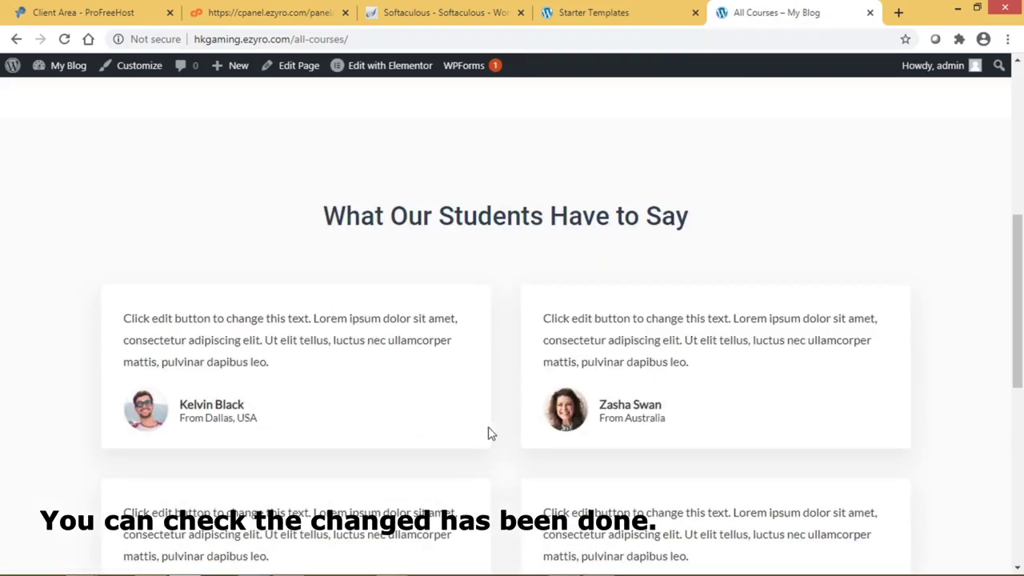
scroll(511, 427, "down", 4)
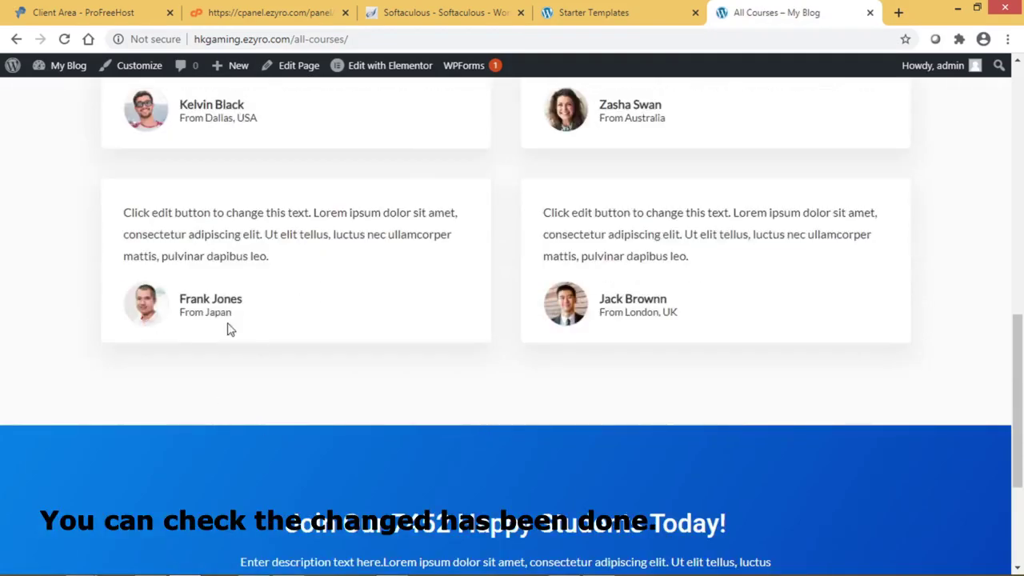
scroll(450, 261, "up", 10)
scroll(468, 225, "up", 1)
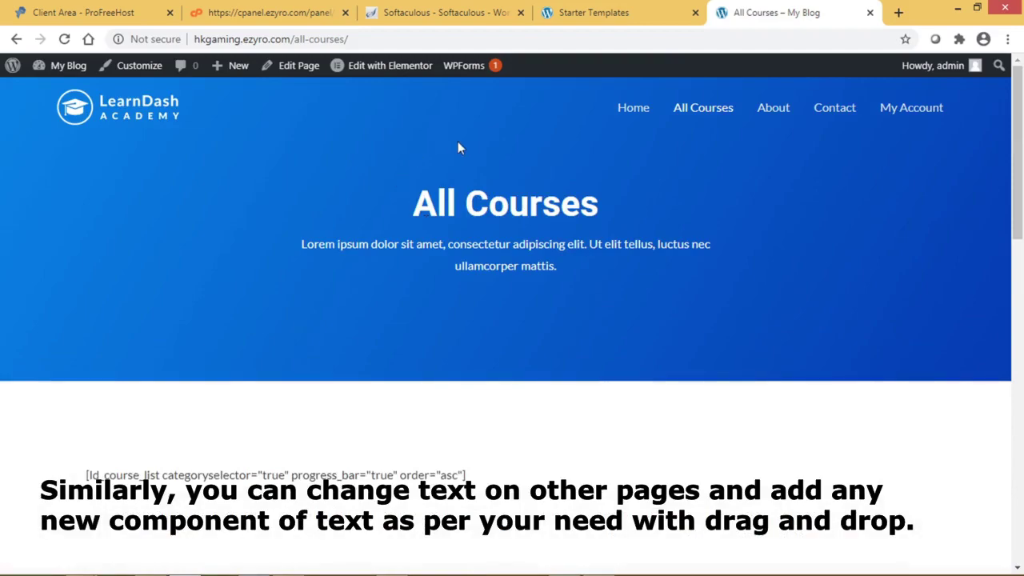
mouse_move(415, 70)
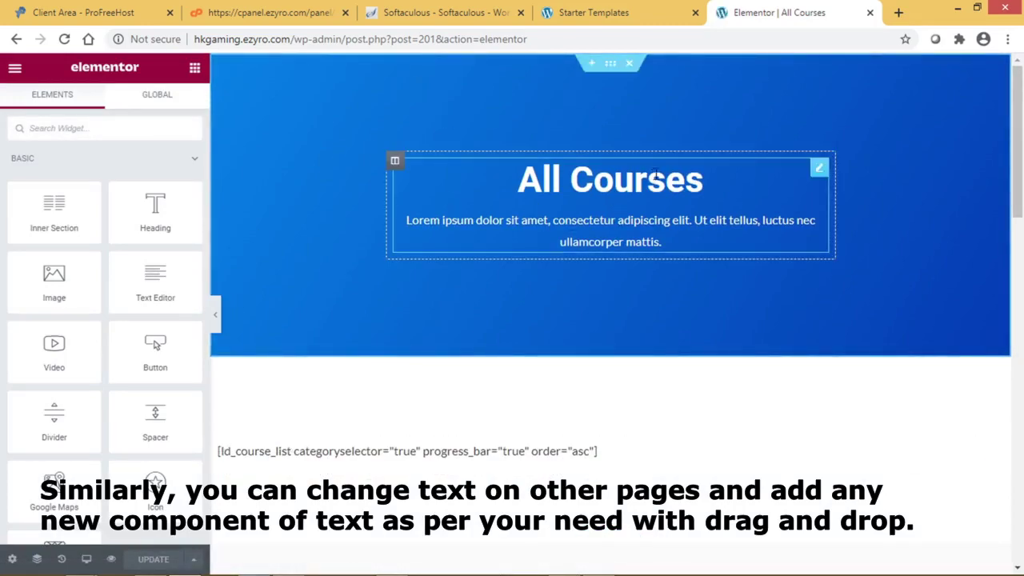
- Retitle the page heading from 'All Courses' to 'All Game'
left_click(703, 183)
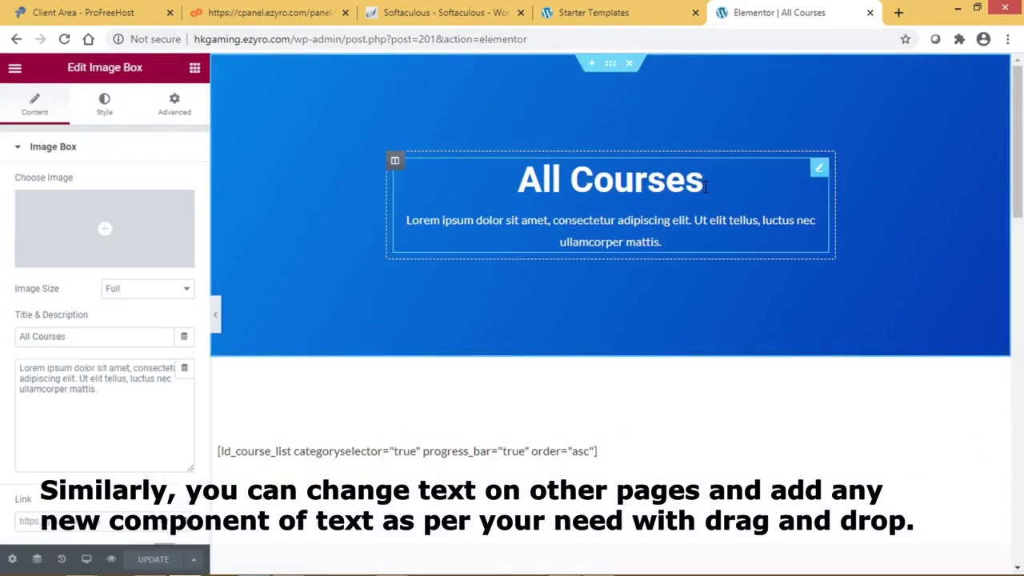
key("BackSpace")
key("BackSpace")
key("BackSpace")
key("BackSpace")
key("BackSpace")
key("BackSpace")
key("BackSpace")
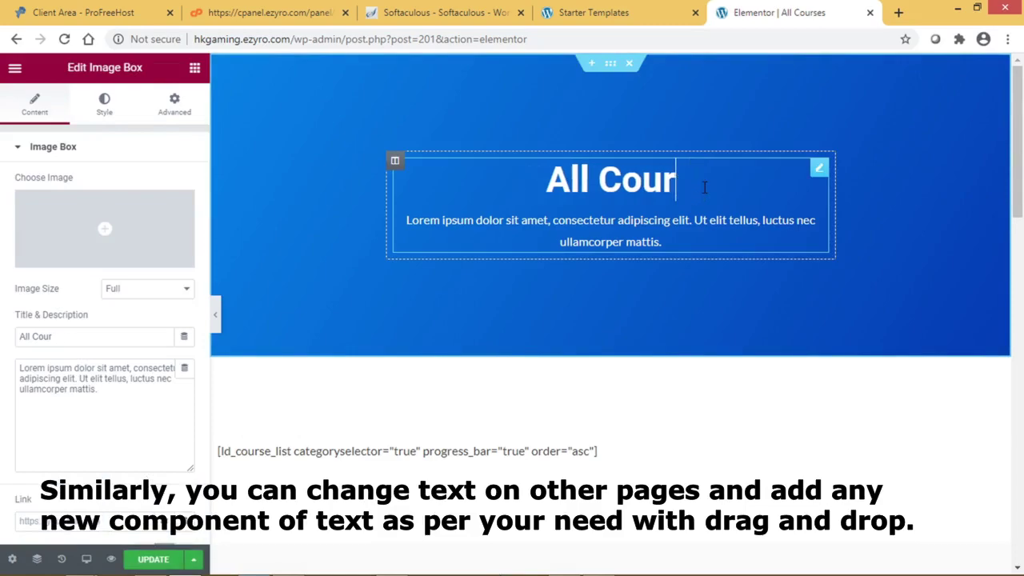
type("Game")
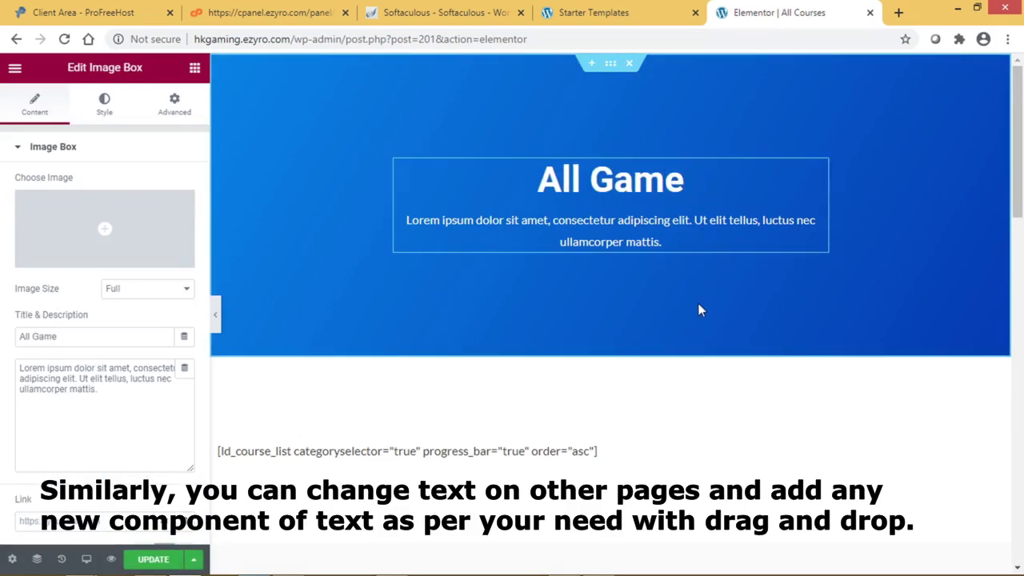
- Replace the first testimonial's paragraph with 'Change text'
scroll(697, 305, "down", 6)
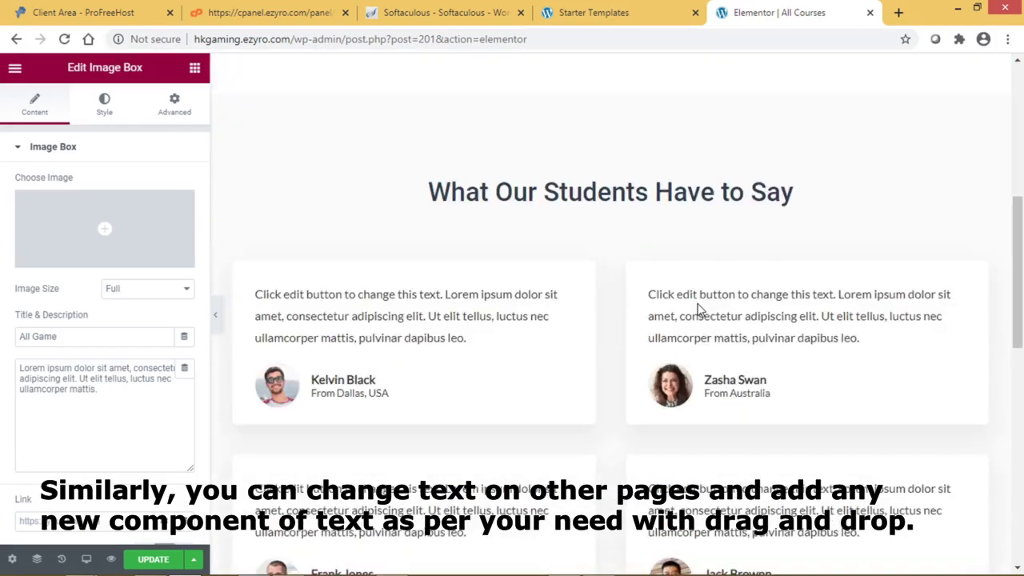
left_click(435, 337)
left_click_drag(478, 346, 259, 292)
type("Change text")
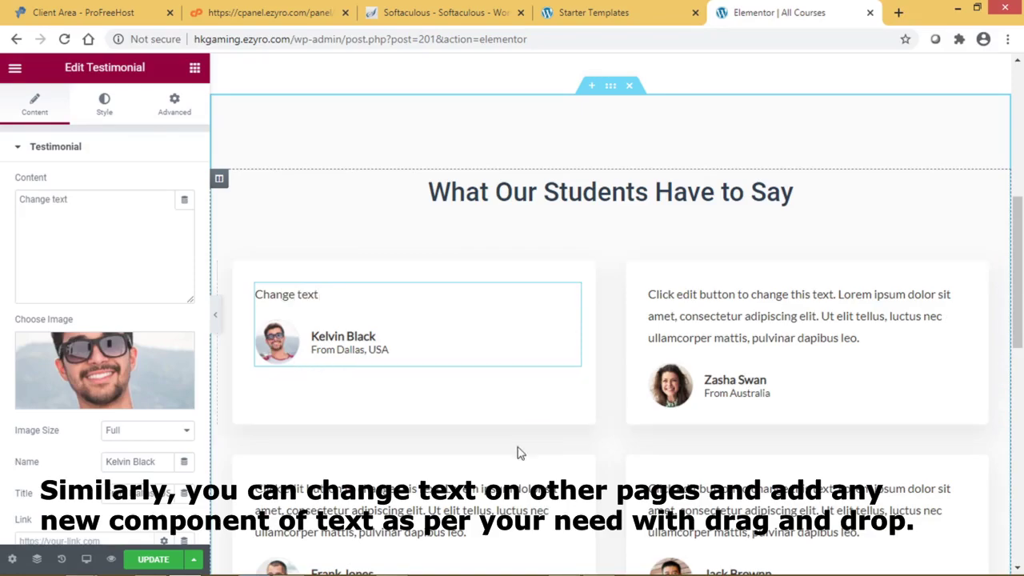
- Open the testimonial photo picker, then cancel without changing the image
mouse_move(84, 375)
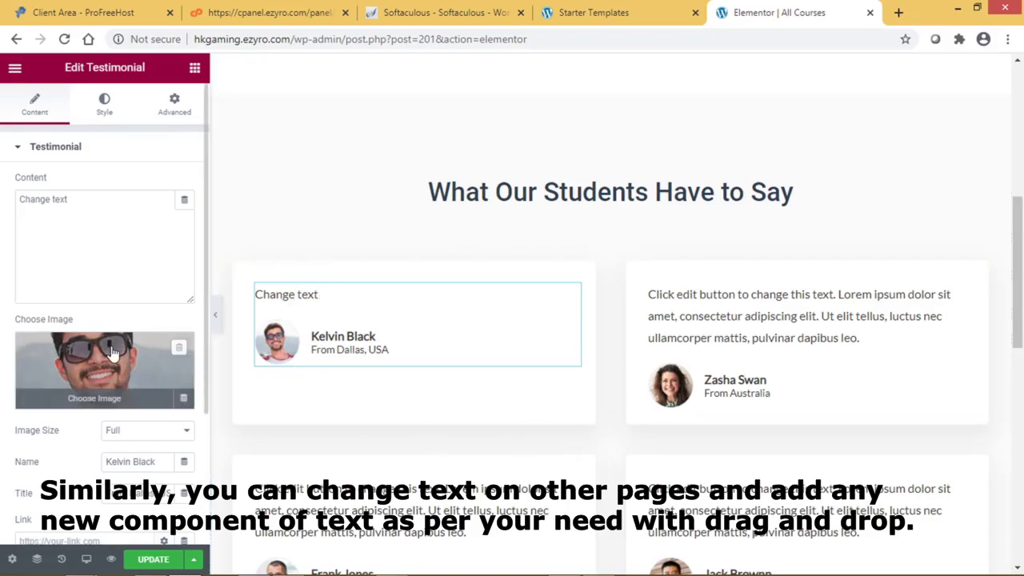
left_click(116, 403)
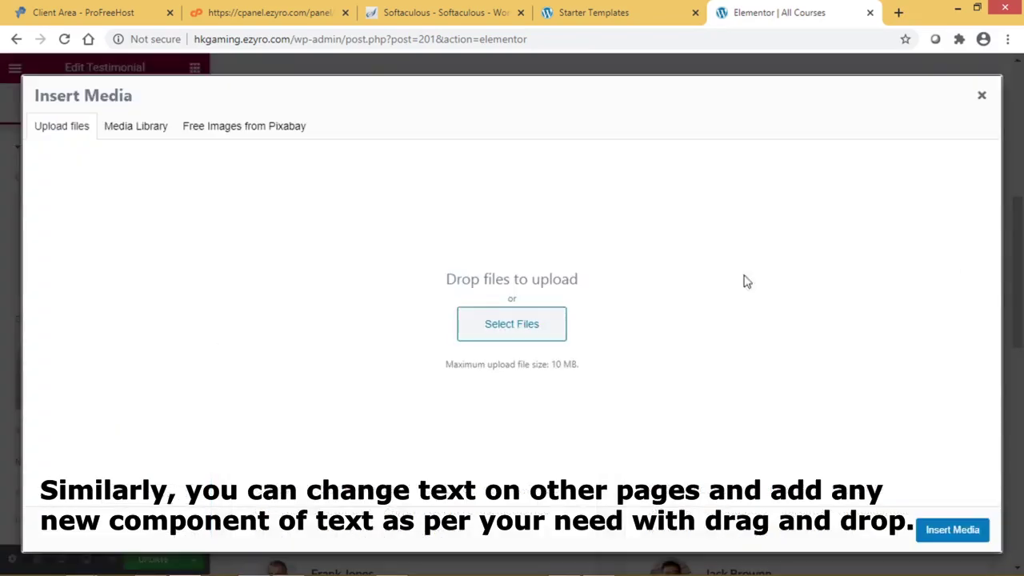
left_click(550, 332)
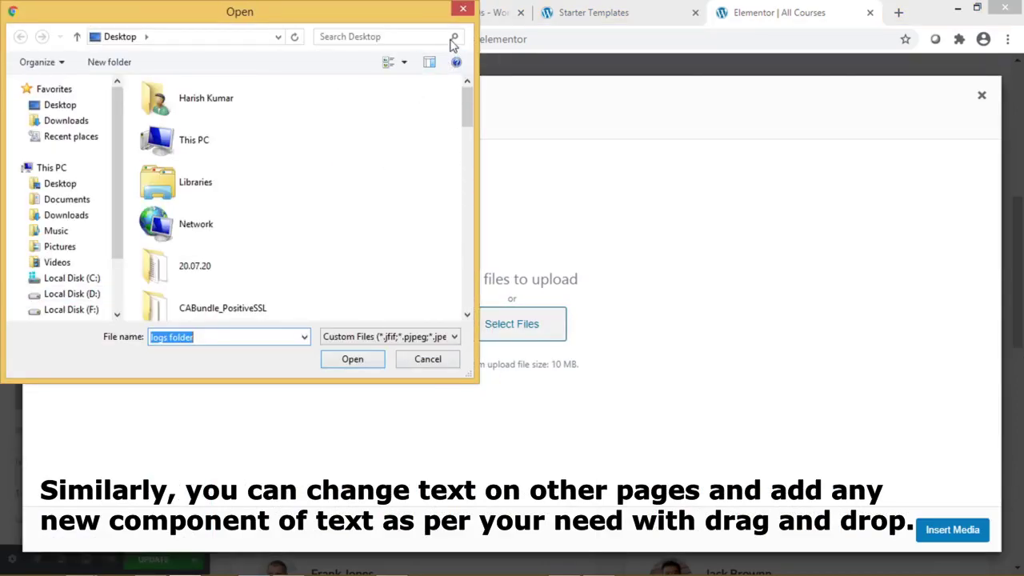
left_click(462, 8)
left_click(982, 97)
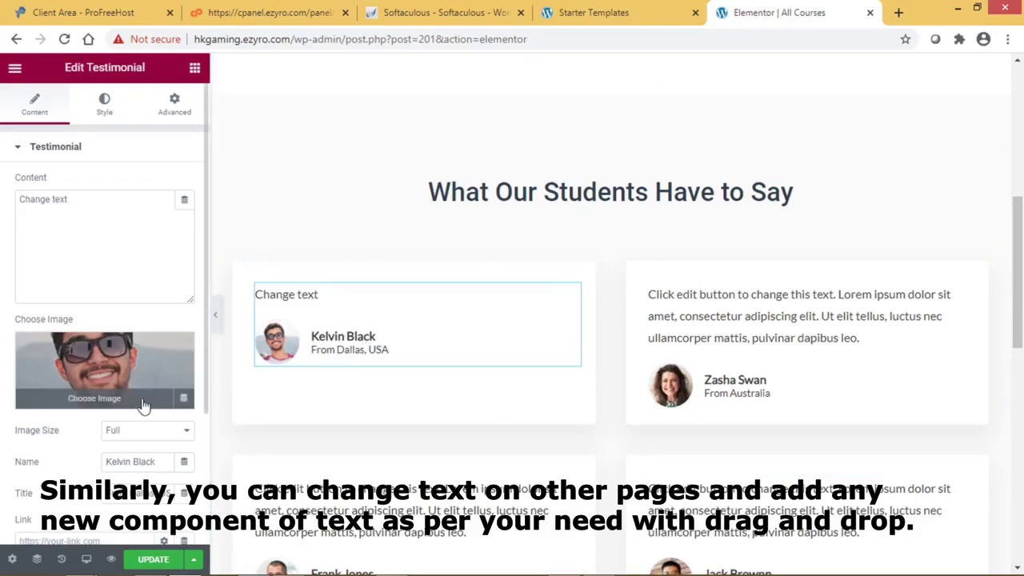
scroll(856, 357, "up", 5)
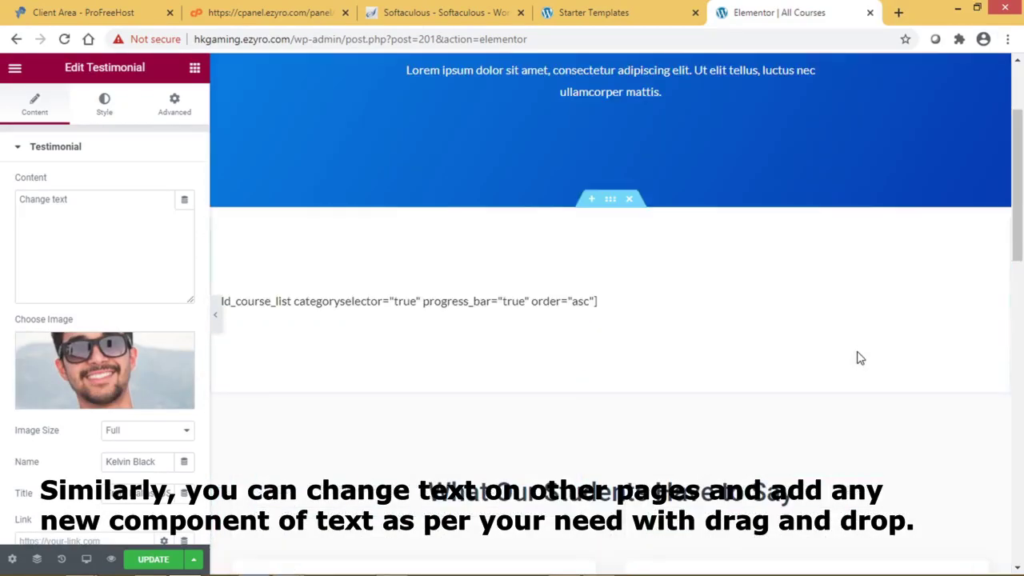
scroll(857, 356, "down", 5)
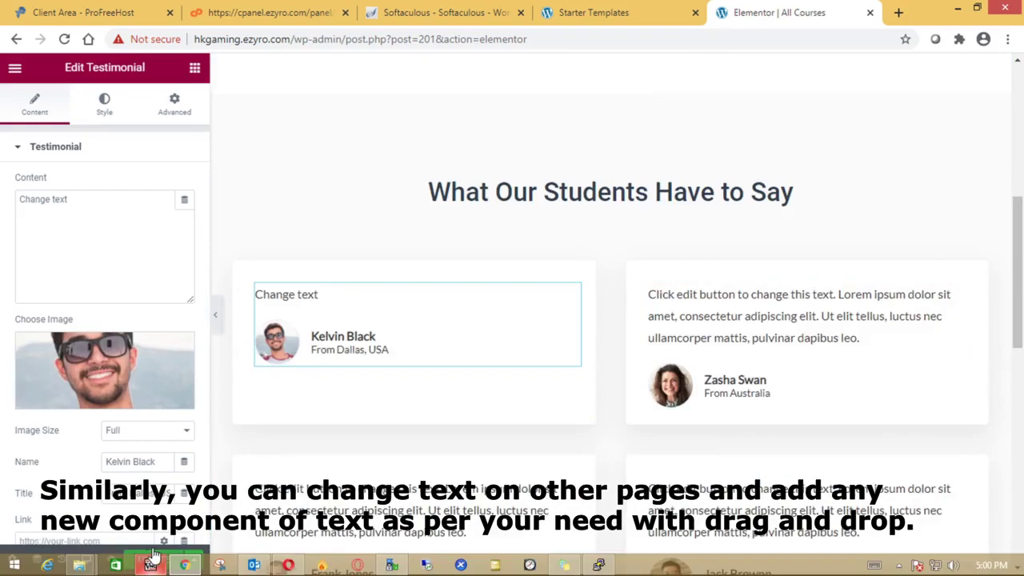
left_click(152, 560)
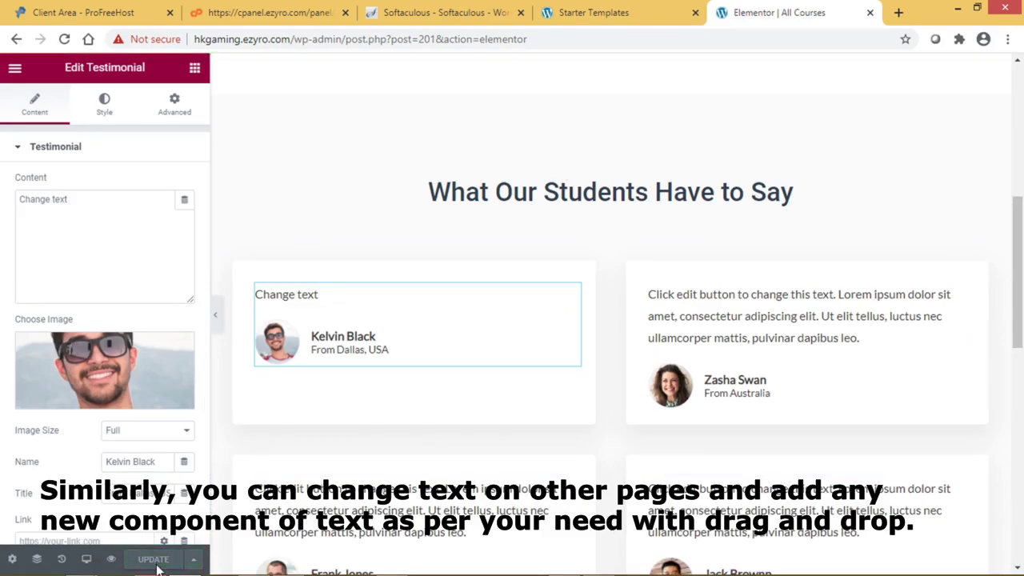
- Cut the address back to hkgaming.ezyro.com/ and load the site's home page
left_click(393, 38)
left_click(393, 39)
left_click_drag(293, 38, 529, 40)
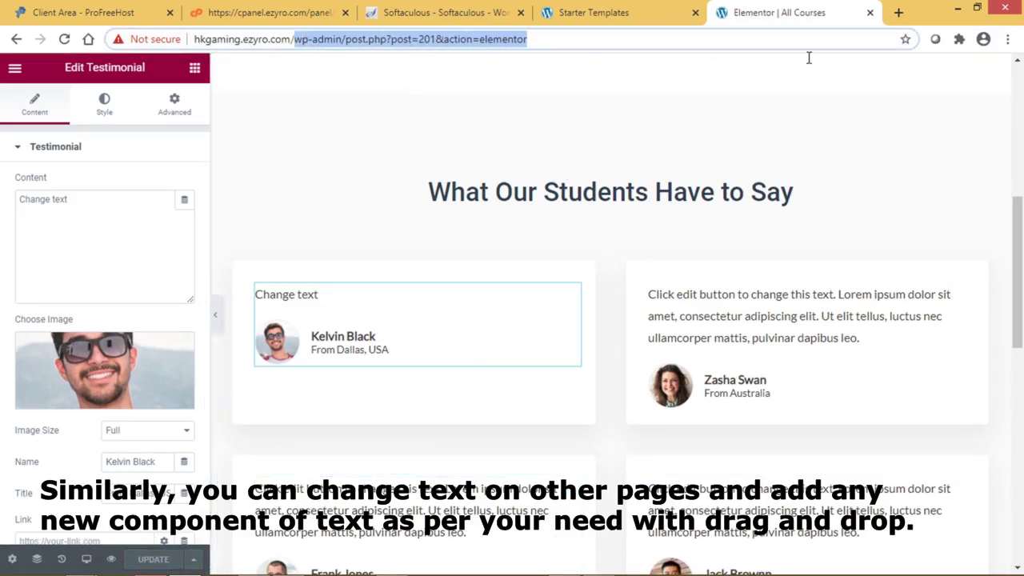
key("BackSpace")
left_click(809, 59)
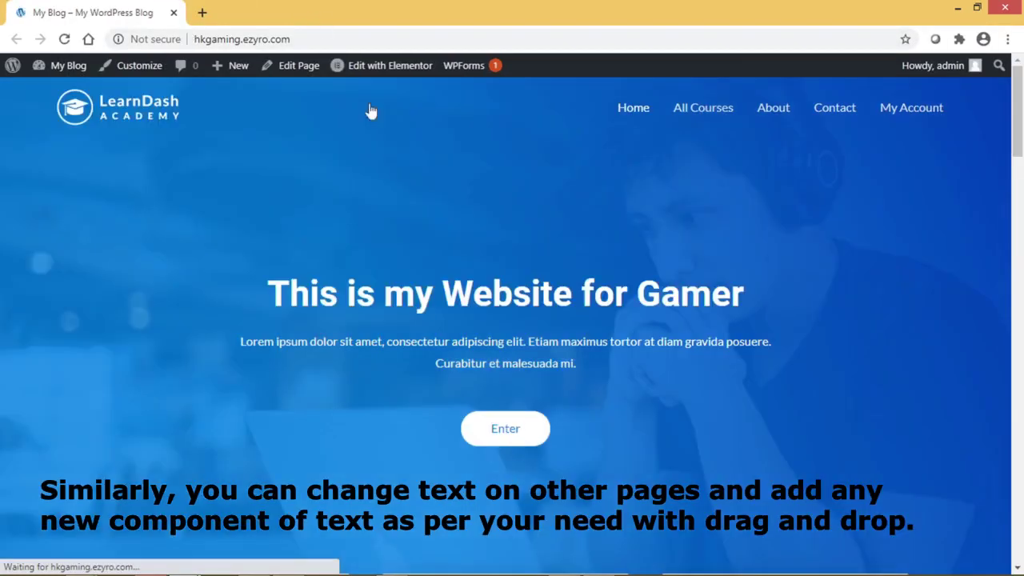
- Visit All Courses, then edit that page from the dashboard's Pages > All Pages list
left_click(702, 112)
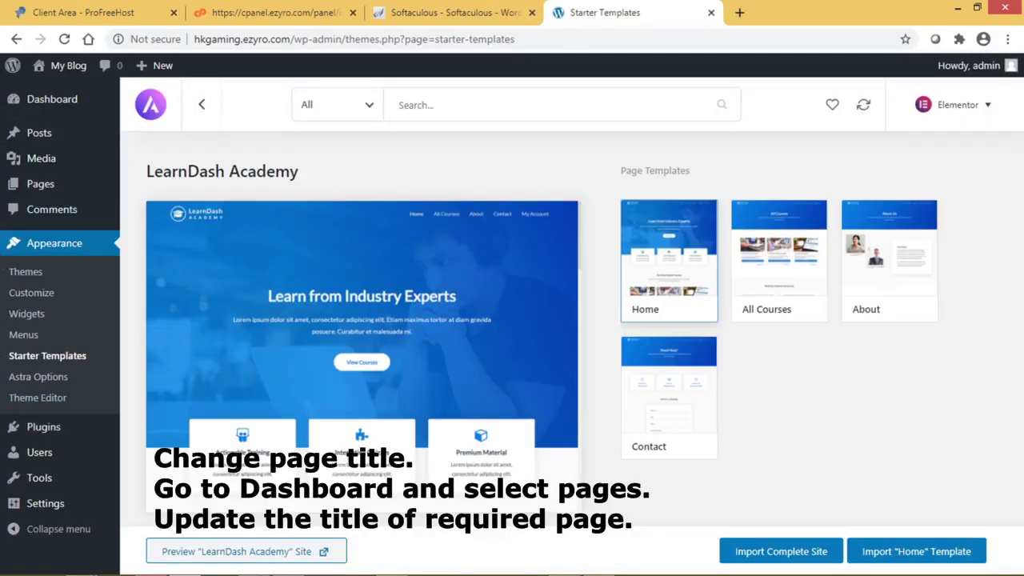
left_click(51, 190)
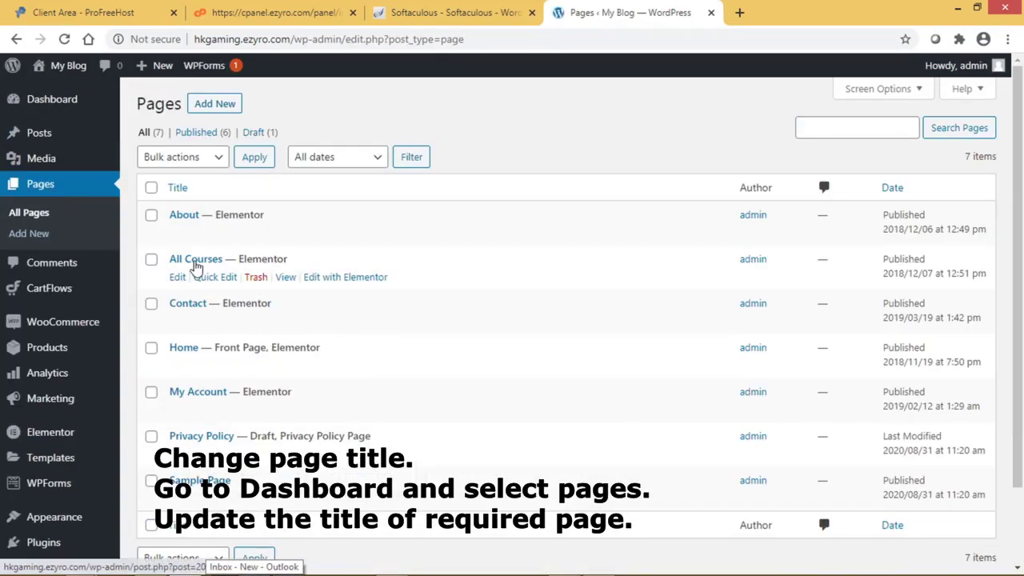
left_click(177, 278)
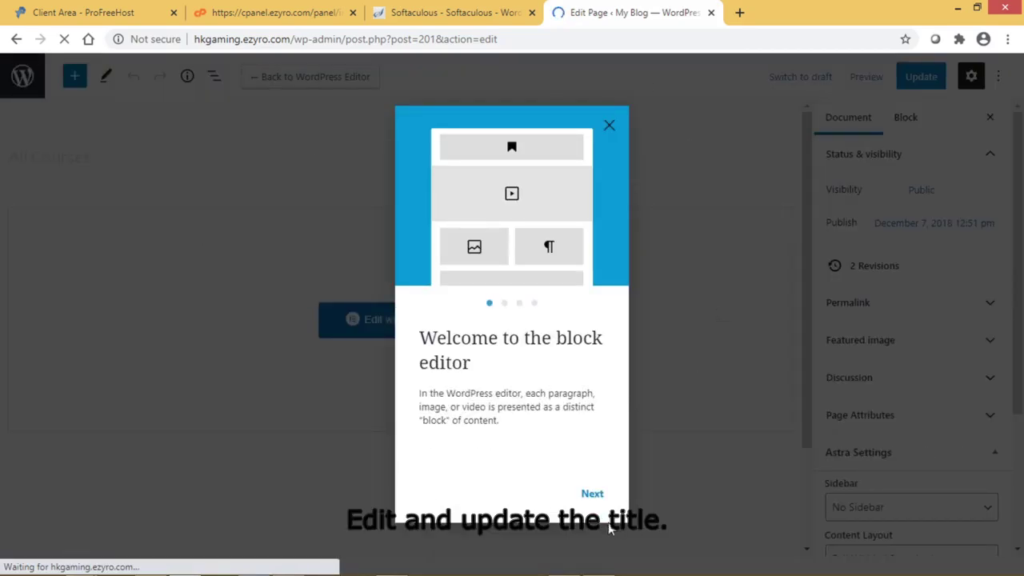
- Dismiss the block editor welcome guide
left_click(592, 494)
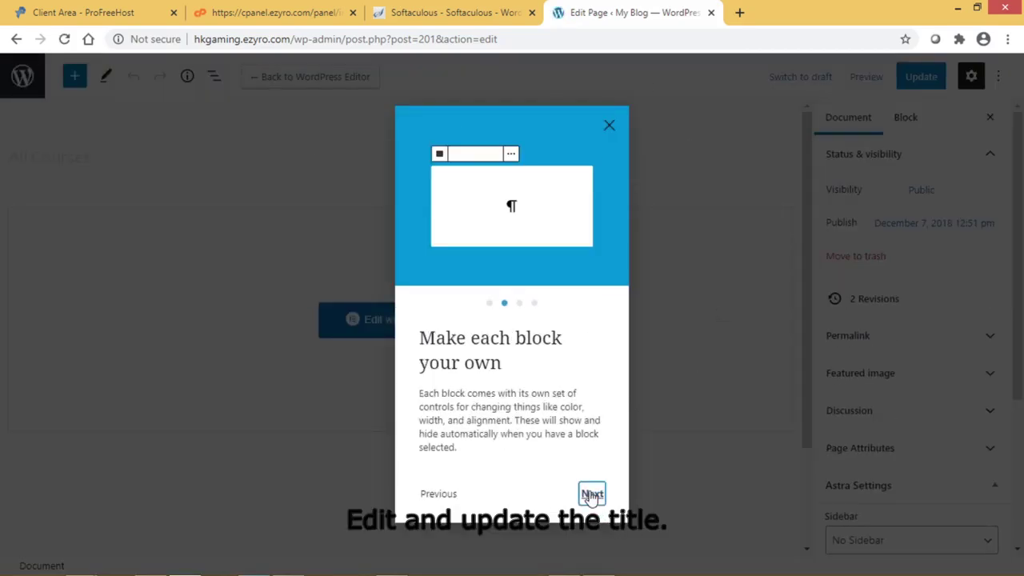
left_click(592, 494)
left_click(592, 494)
left_click(590, 492)
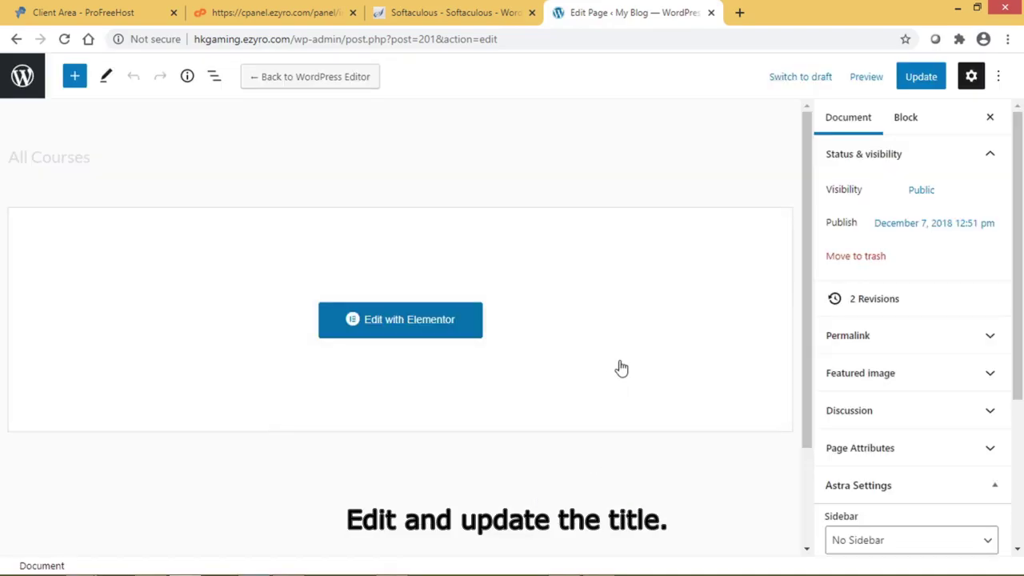
- Change the page title to 'All Games', update it, and view the live page
left_click(127, 161)
key("BackSpace")
key("BackSpace")
key("BackSpace")
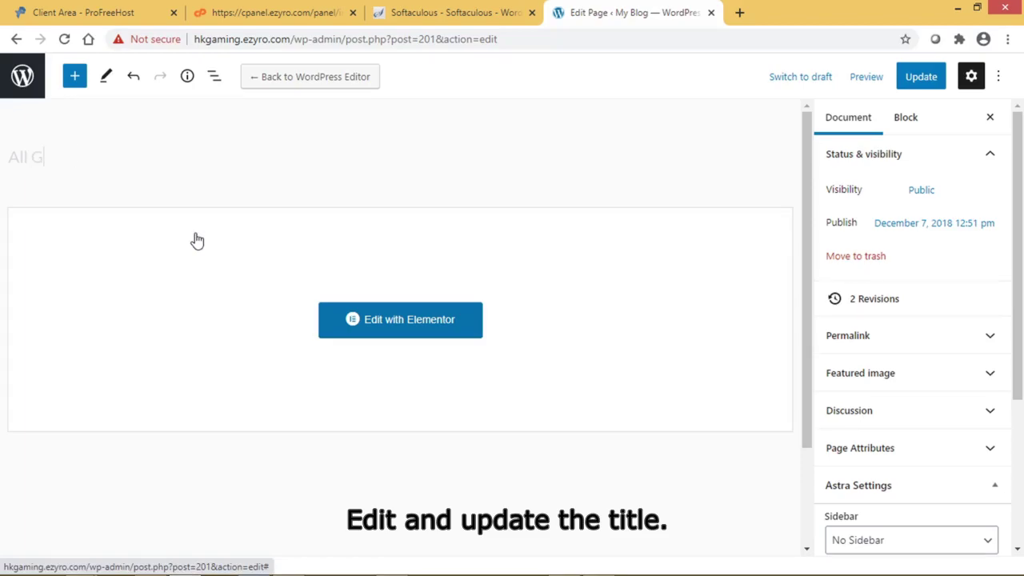
type("Games")
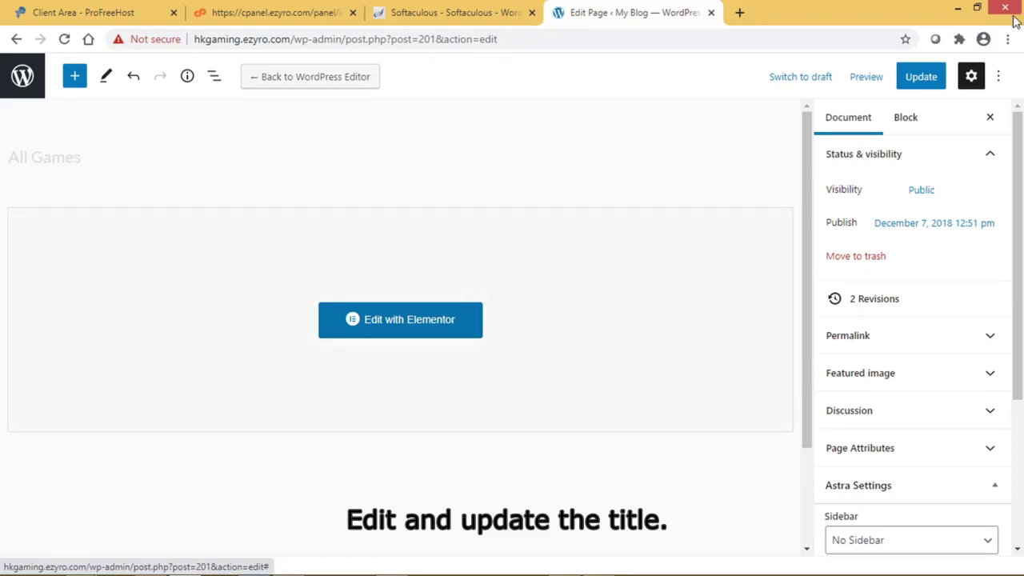
left_click(919, 83)
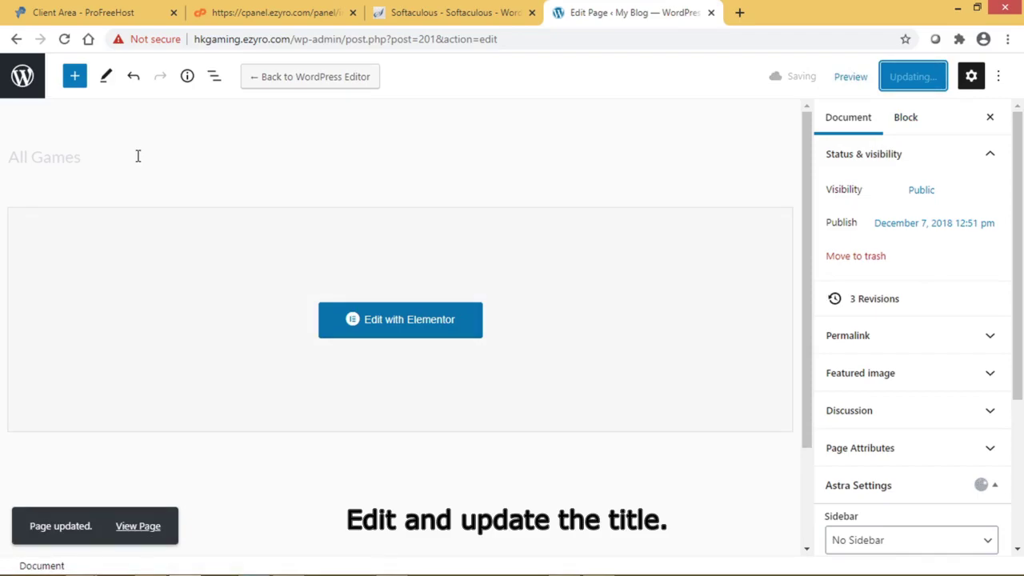
left_click(134, 528, "ctrl")
- Check that All Games appears in the live site menu, then close the preview tab
left_click(752, 19)
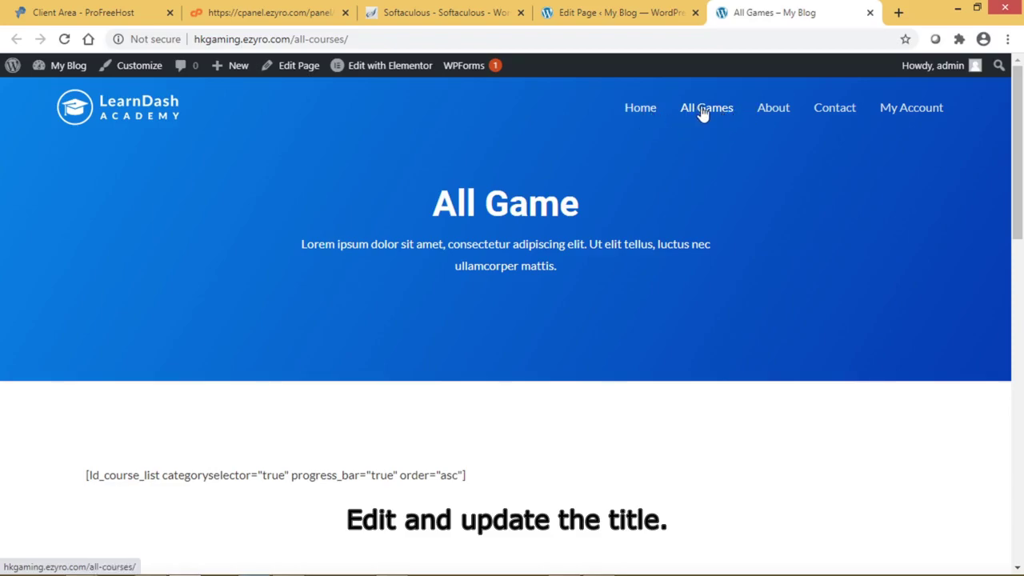
left_click(702, 113)
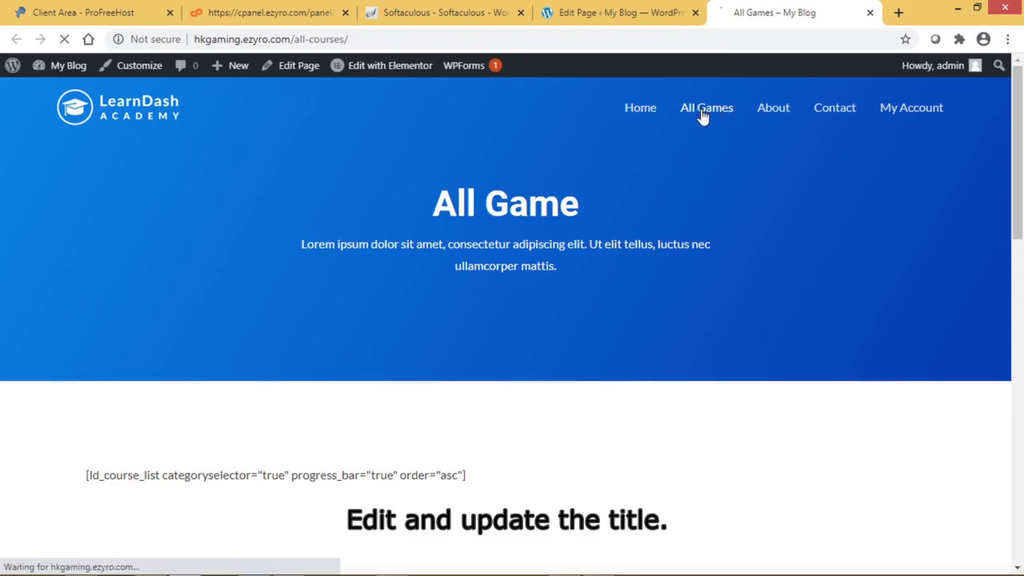
left_click(869, 13)
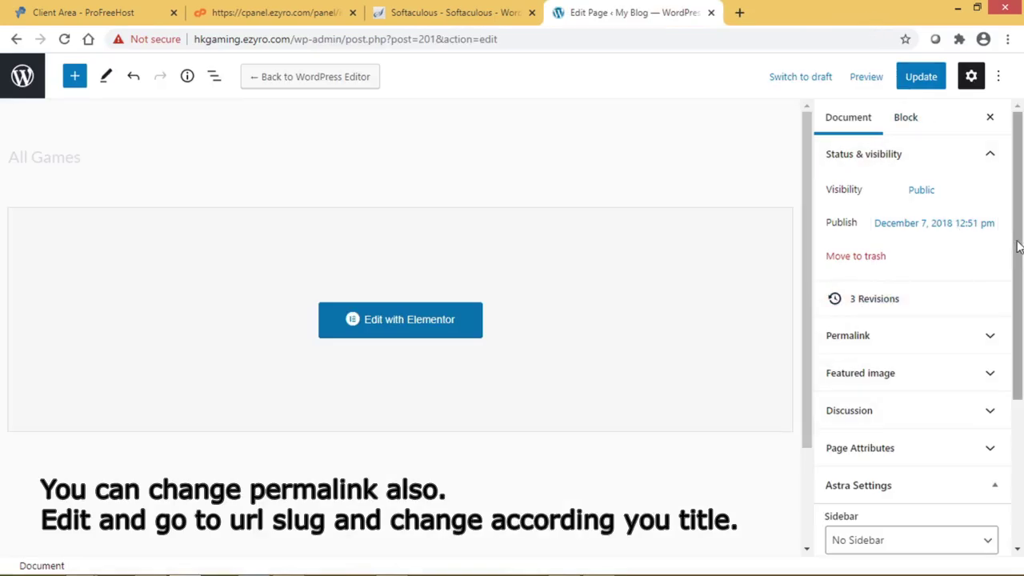
- Change the page's URL slug to all-games, update the page, and view it live
left_click(995, 342)
left_click(940, 390)
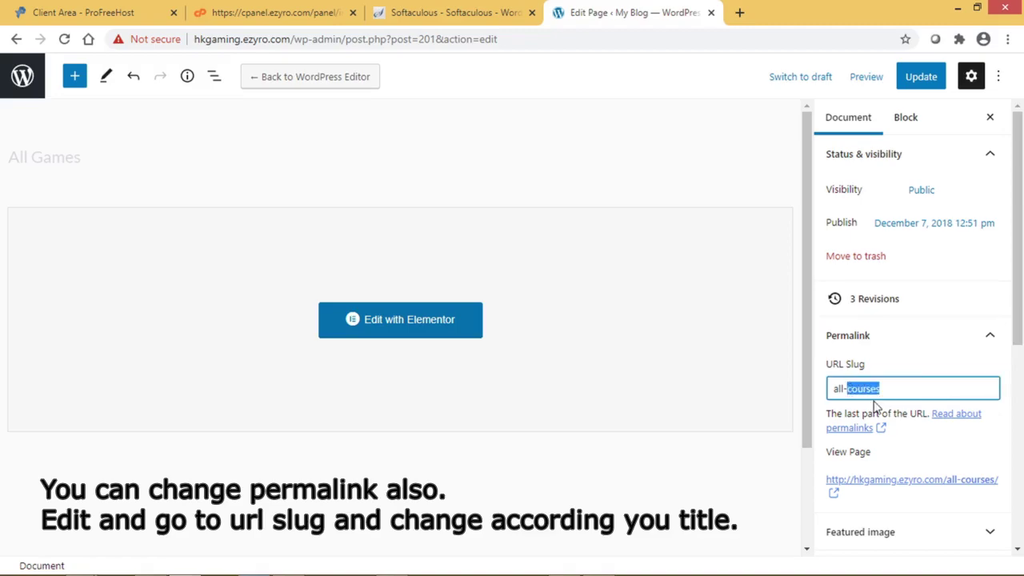
type("game")
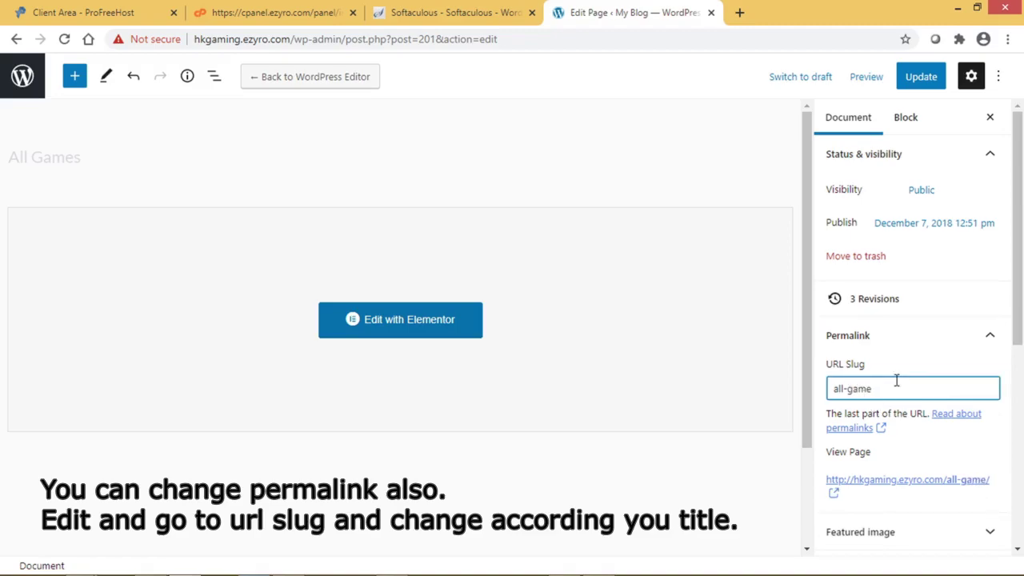
type("s")
left_click(921, 77)
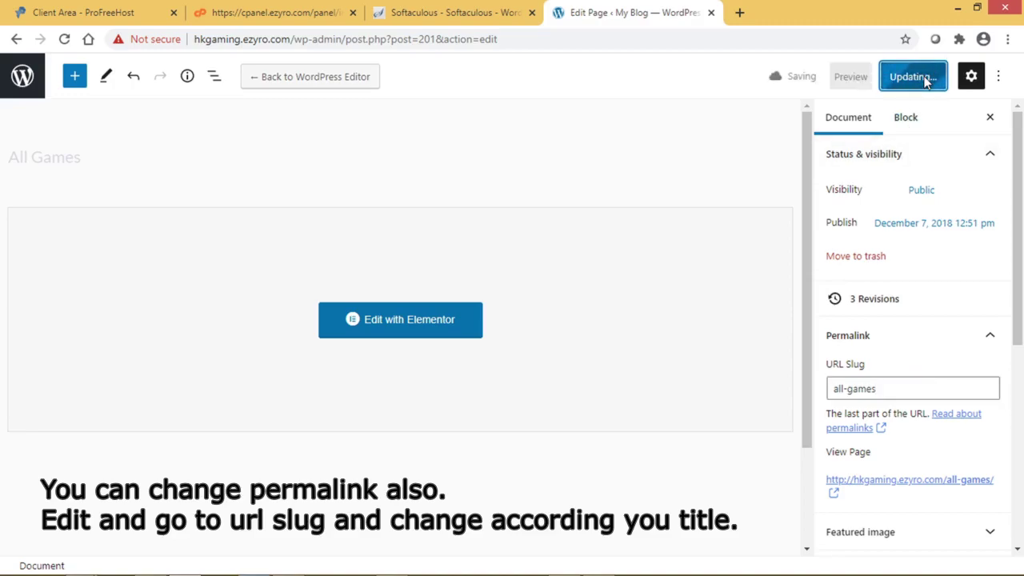
left_click(137, 526, "ctrl")
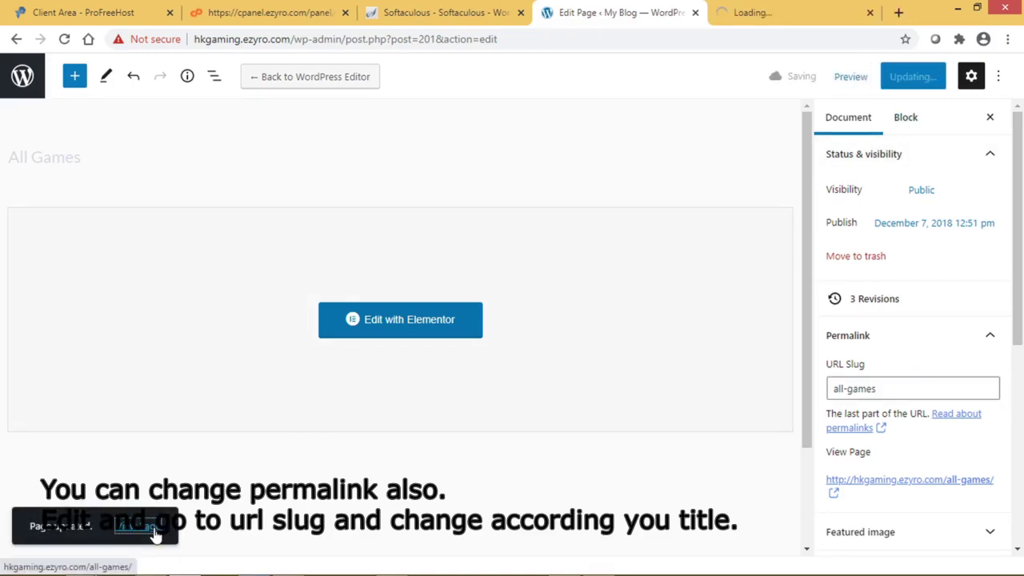
left_click(756, 12)
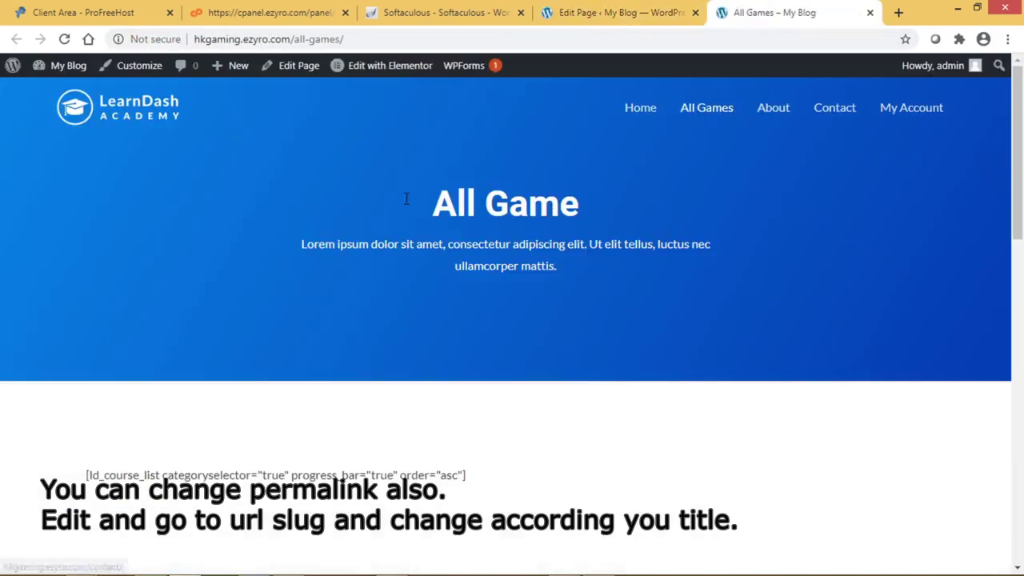
- Verify the page address ends in /all-games/, then close that preview tab
left_click_drag(339, 39, 289, 40)
scroll(389, 312, "down", 8)
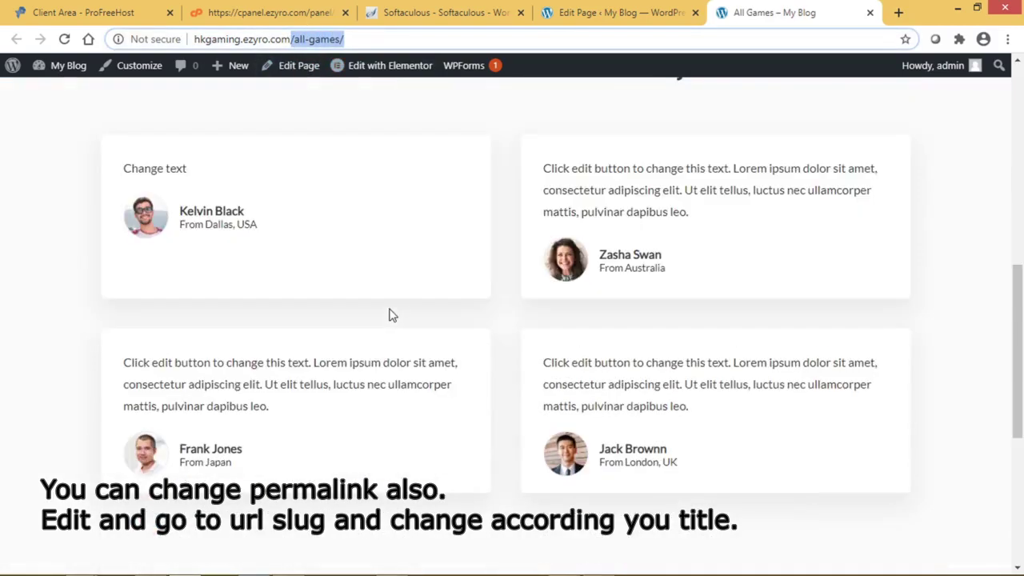
scroll(389, 313, "up", 8)
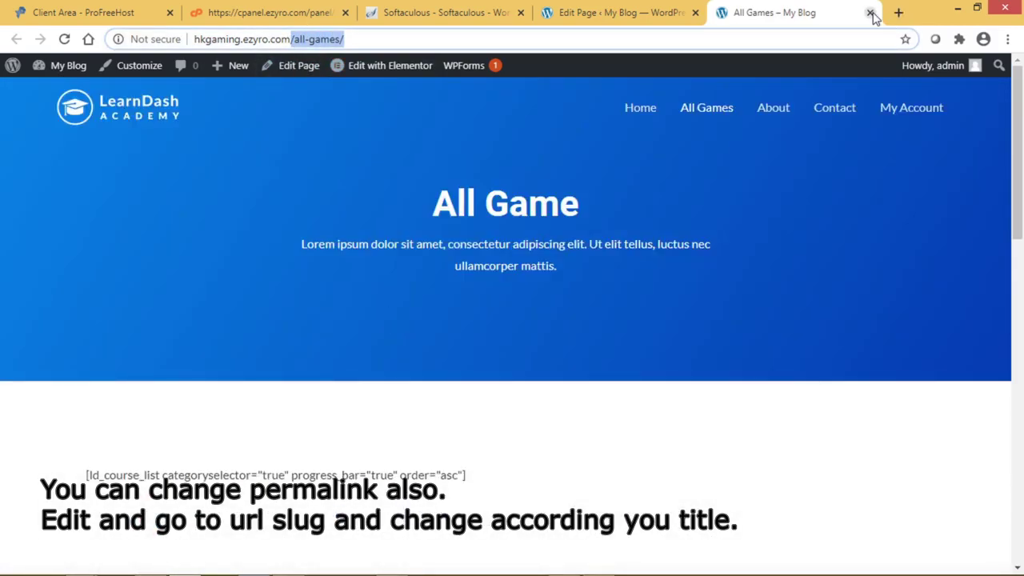
left_click(870, 13)
- Scroll through the live homepage headed 'This is my Website for Gamer'
scroll(876, 210, "down", 5)
scroll(876, 211, "up", 3)
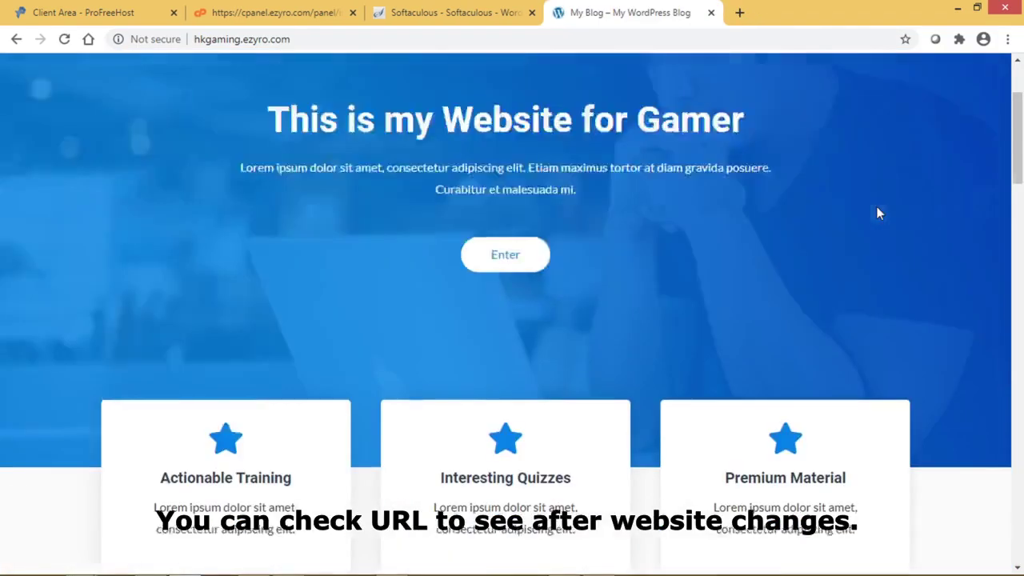
scroll(878, 213, "up", 2)
scroll(877, 213, "down", 15)
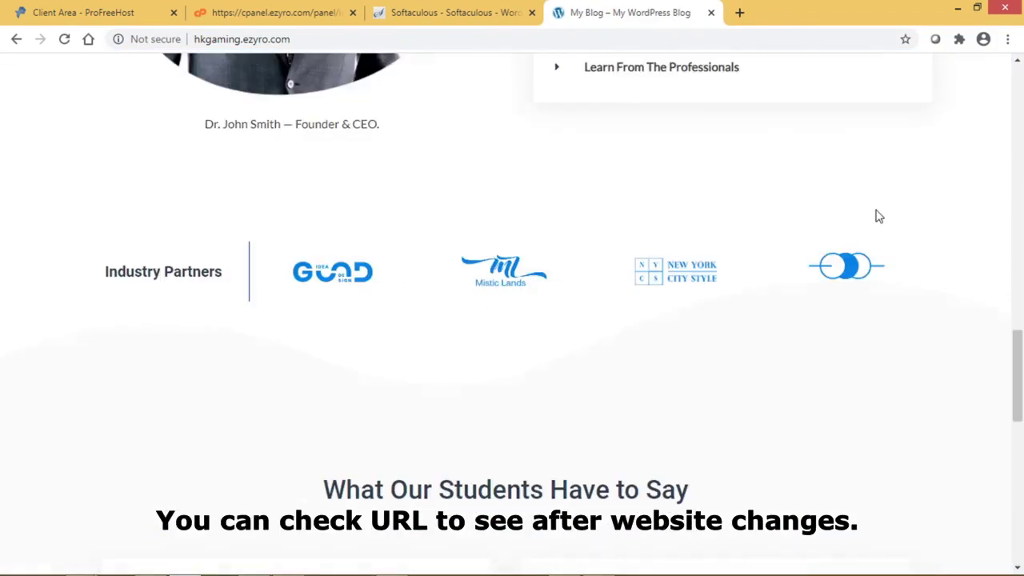
scroll(878, 215, "up", 10)
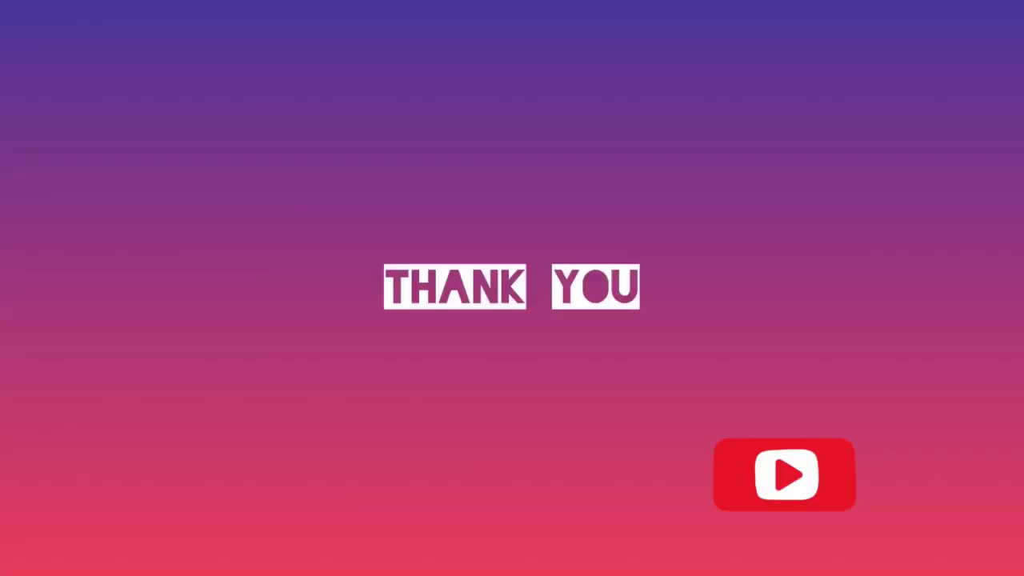